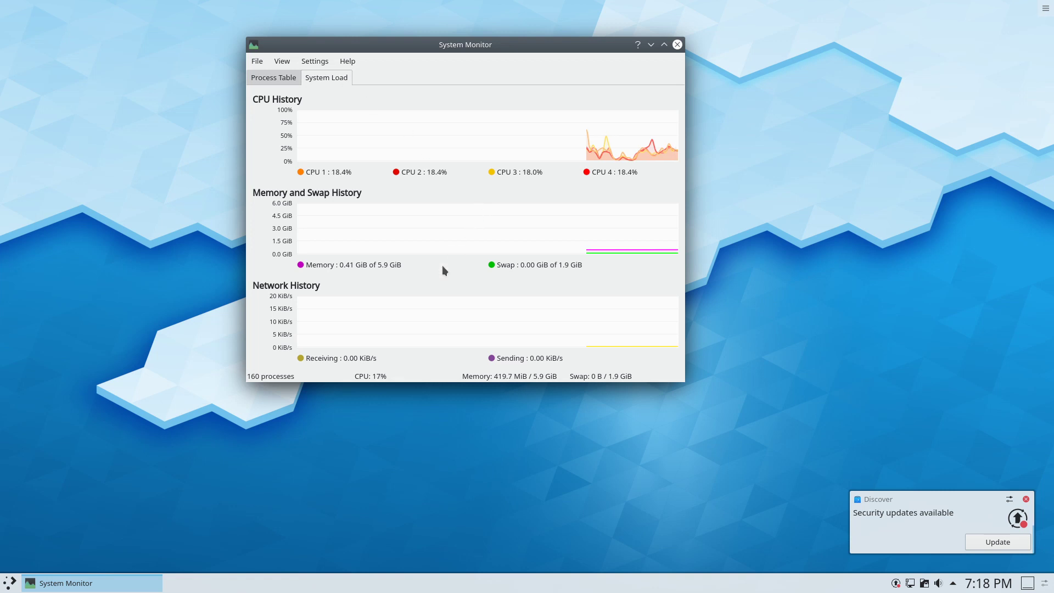
Dismiss the security updates notification and move the System Monitor window towards the right half of the desktop
left_click(1027, 499)
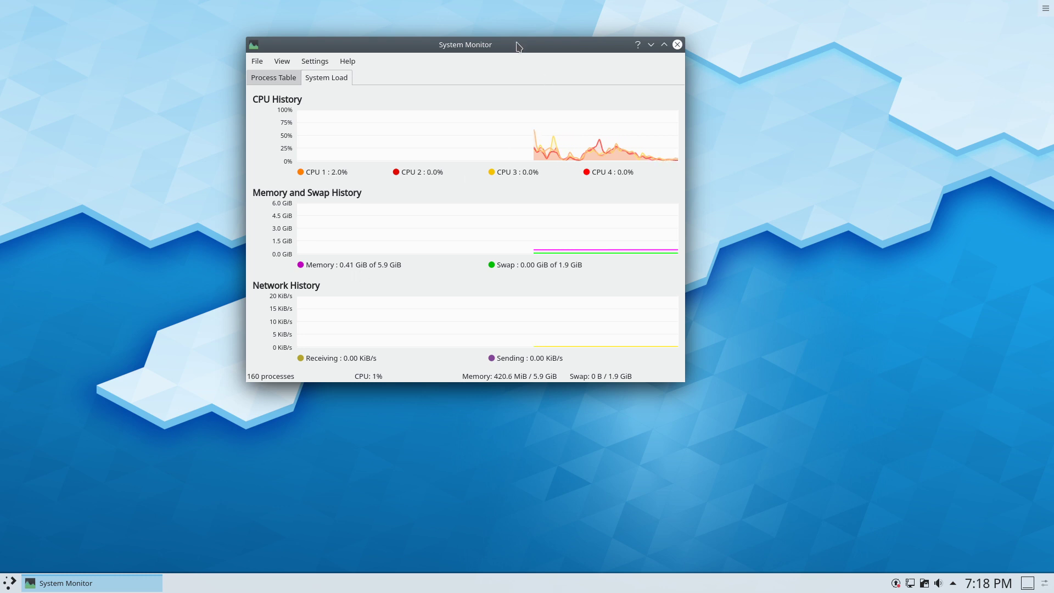
left_click_drag(525, 55, 732, 92)
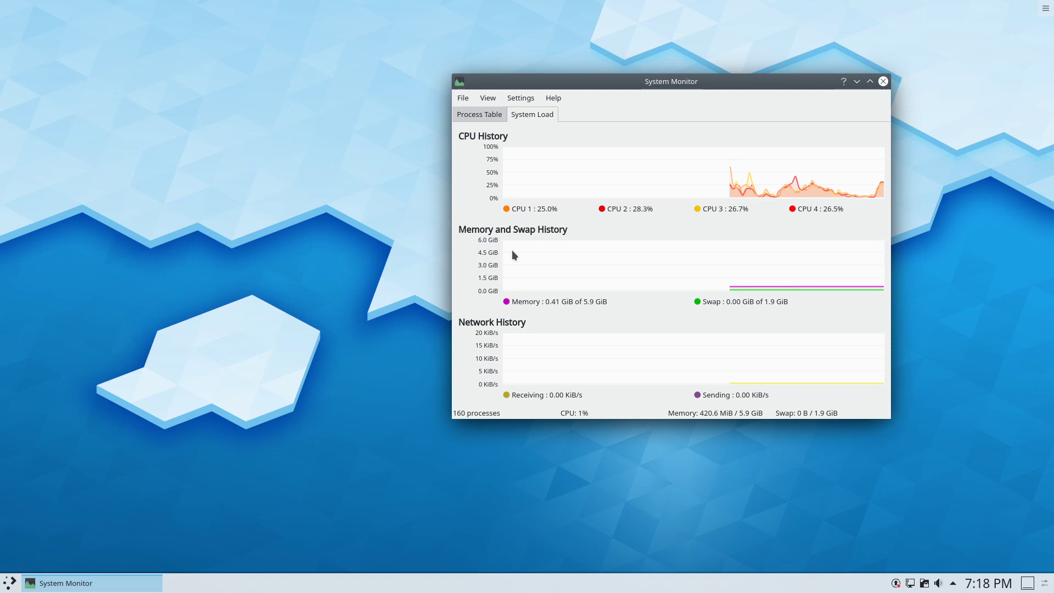
Open the Discover software center and the Dolphin file manager, and spread their windows apart on the desktop
left_click(10, 583)
left_click(50, 371)
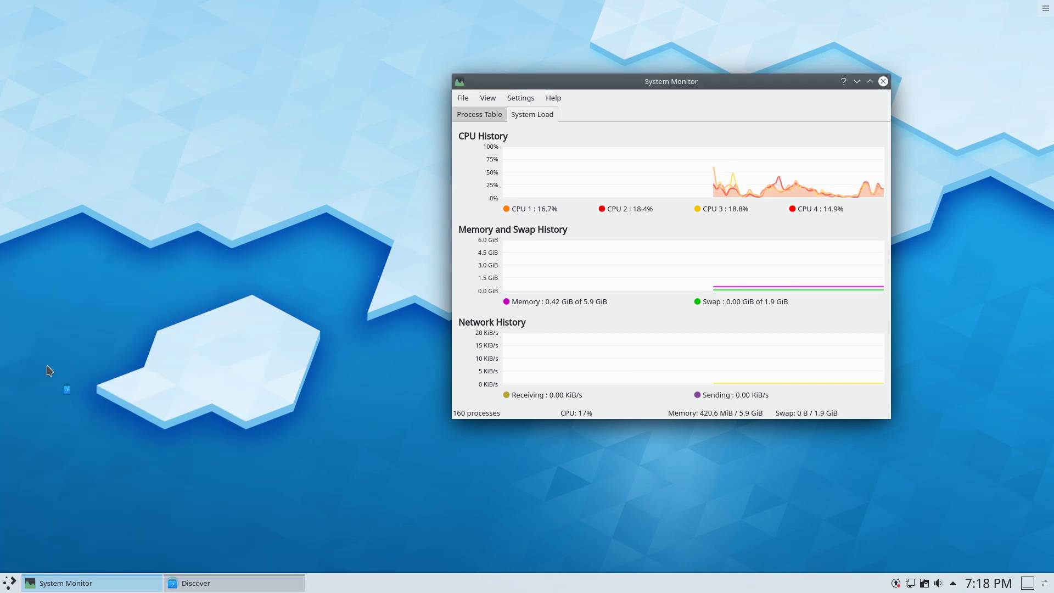
left_click(10, 582)
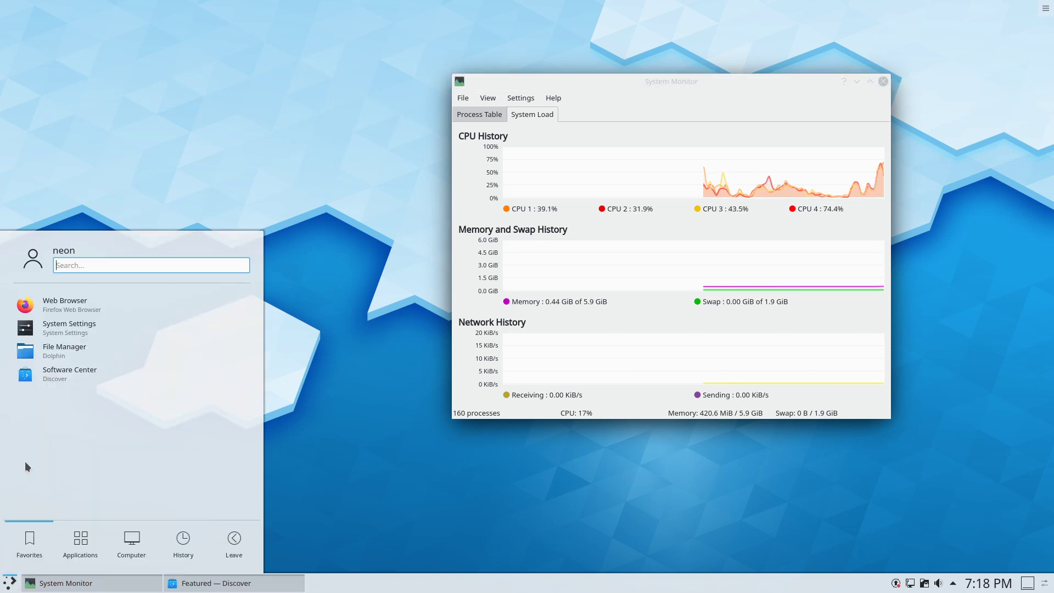
left_click(65, 350)
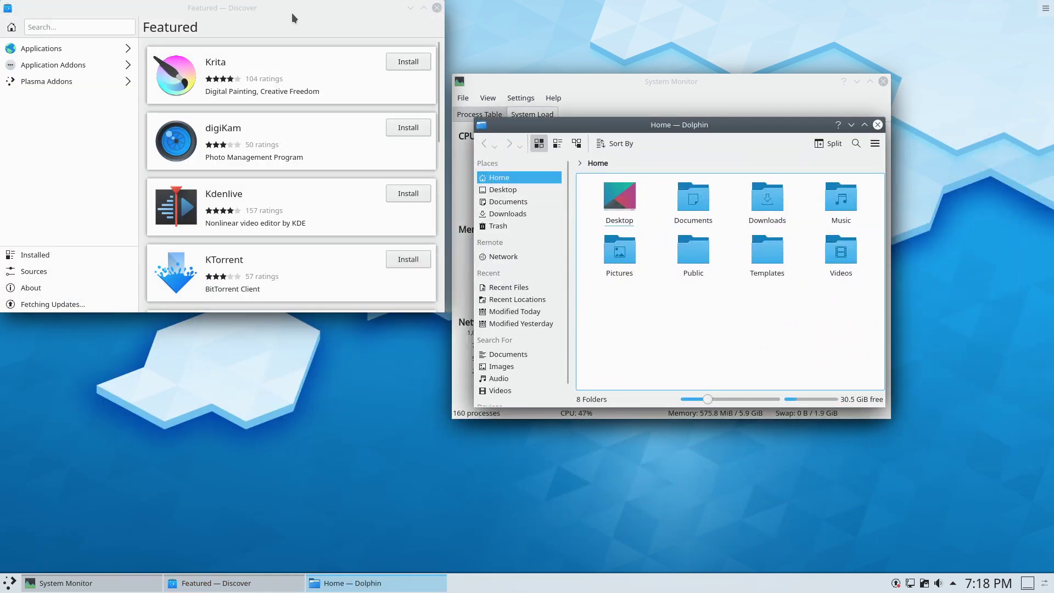
left_click_drag(292, 15, 311, 46)
left_click_drag(702, 139, 746, 209)
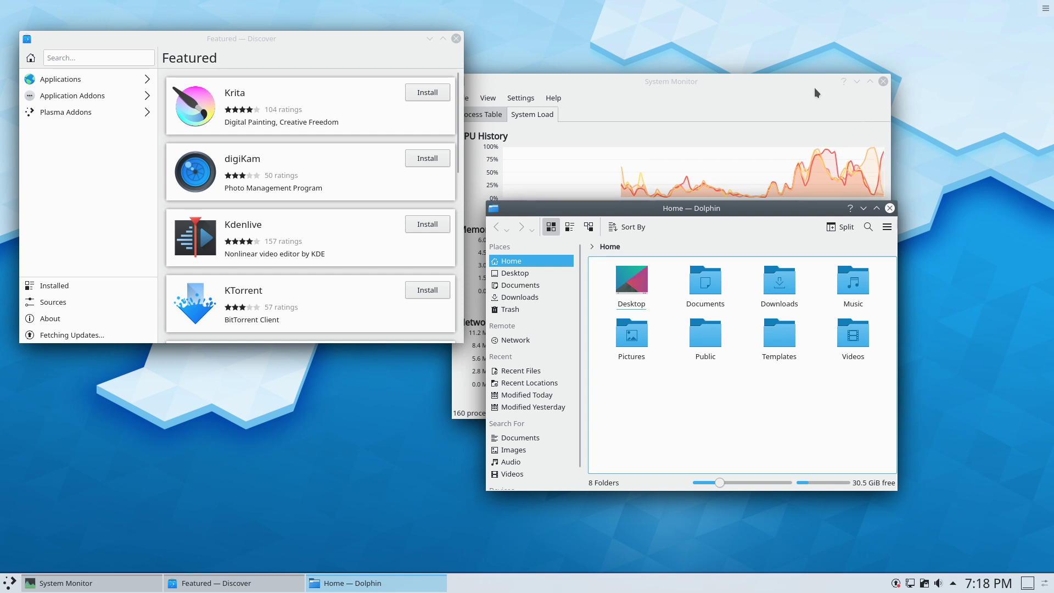
Close System Monitor and Dolphin, and move the Discover window closer to the middle of the desktop
left_click(883, 81)
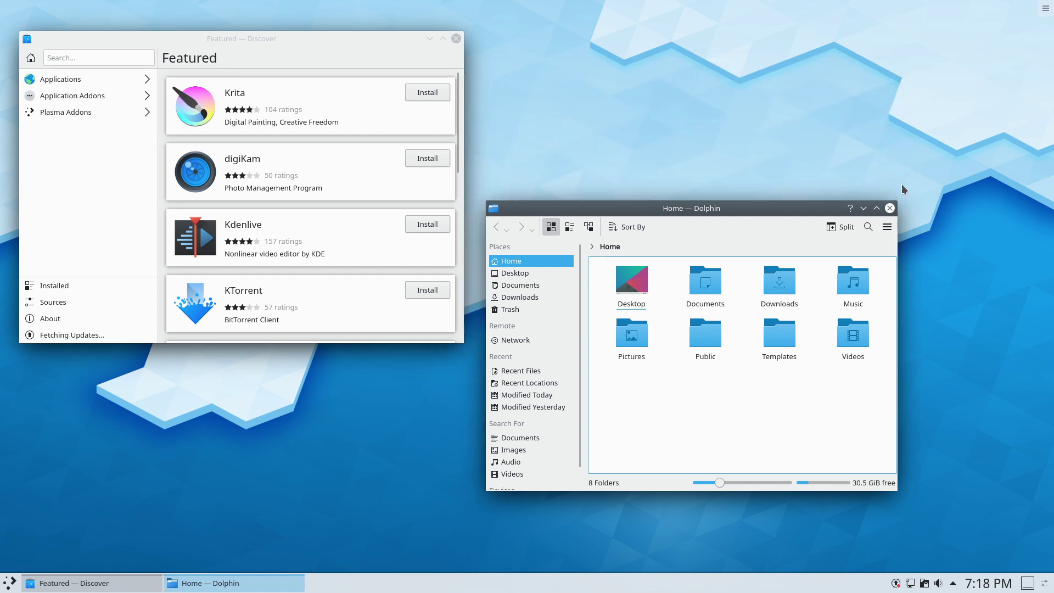
left_click(889, 208)
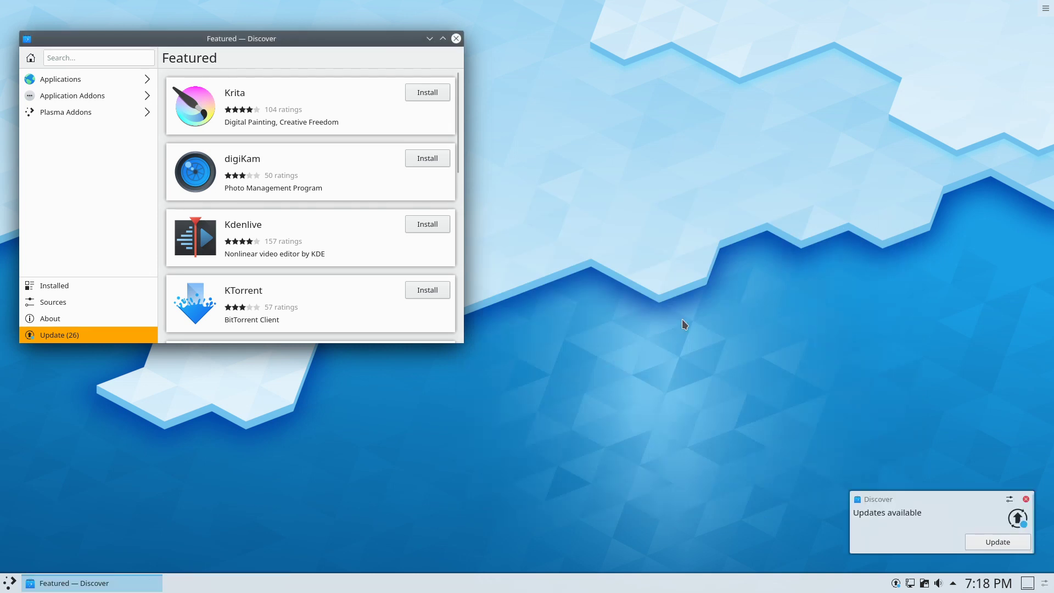
left_click_drag(287, 40, 450, 24)
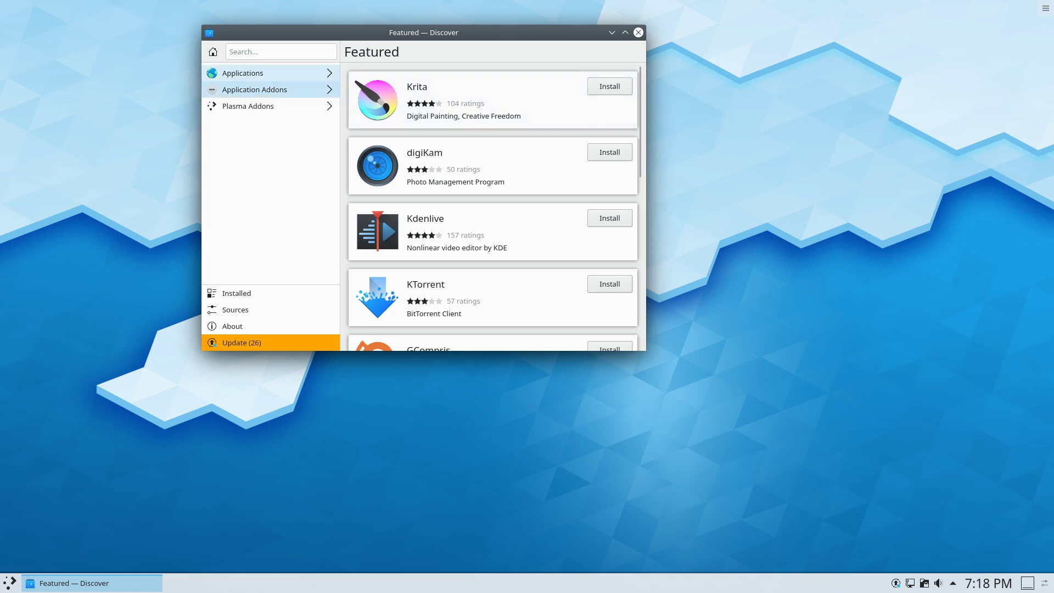
Look through the featured applications in Discover, and search for "evolution" to examine the matching applications
scroll(511, 211, "down", 5)
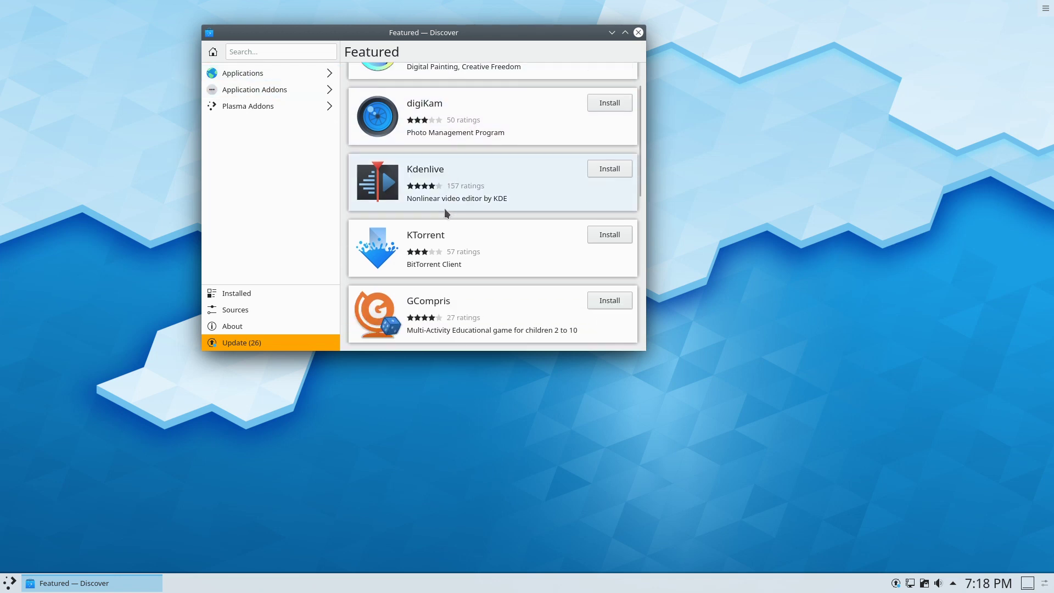
left_click_drag(643, 200, 642, 124)
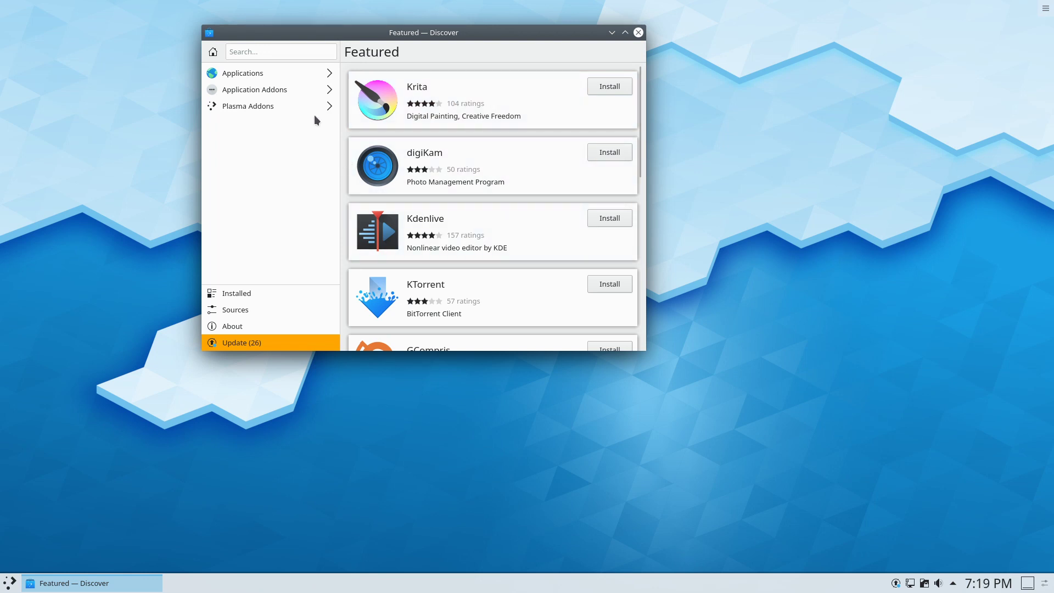
left_click(285, 50)
type("evolution")
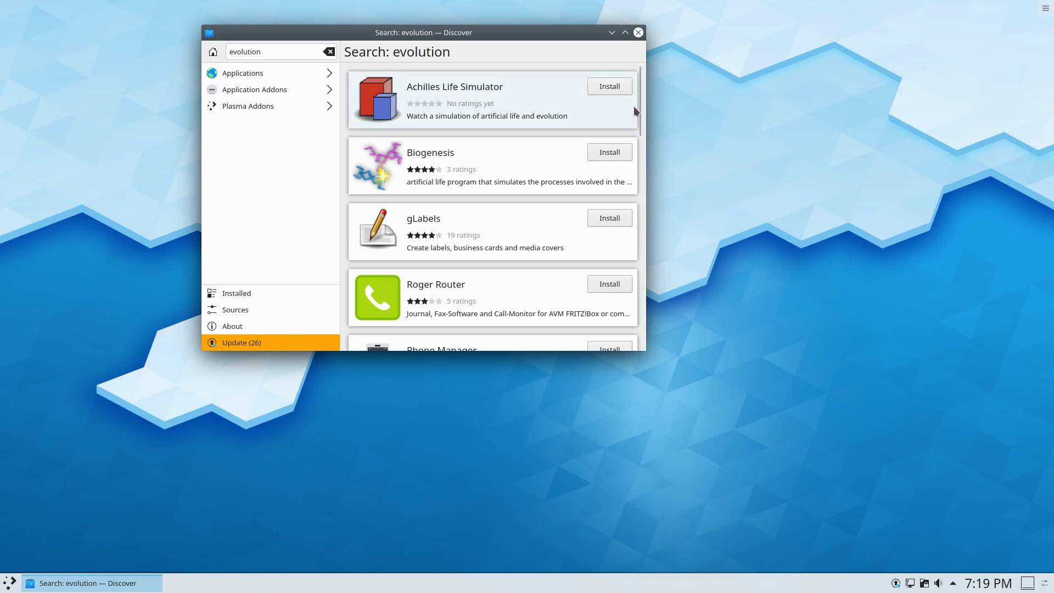
scroll(641, 125, "down", 1)
scroll(632, 162, "down", 10)
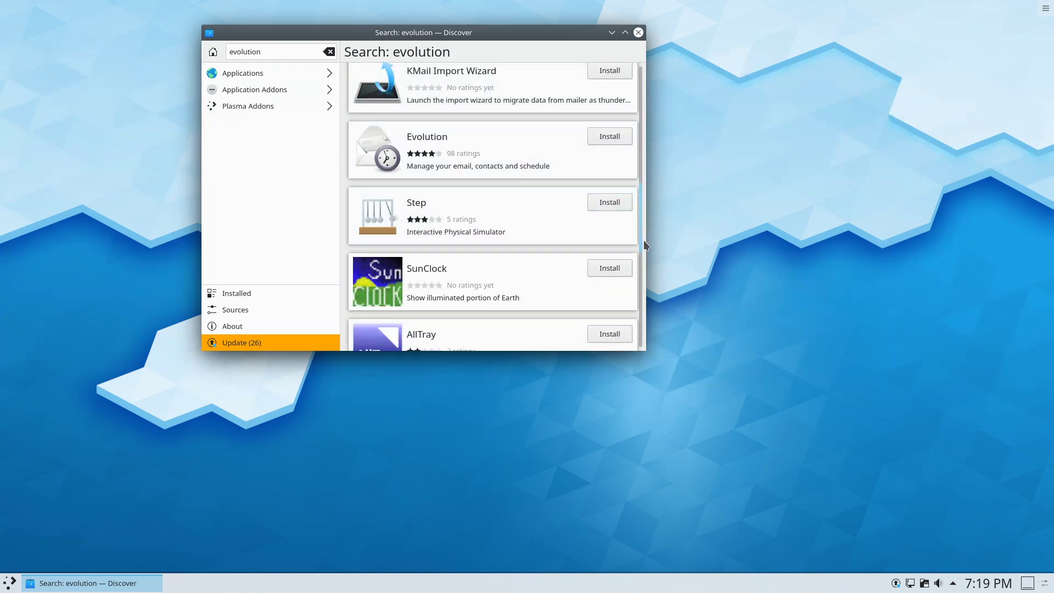
left_click_drag(640, 242, 669, 95)
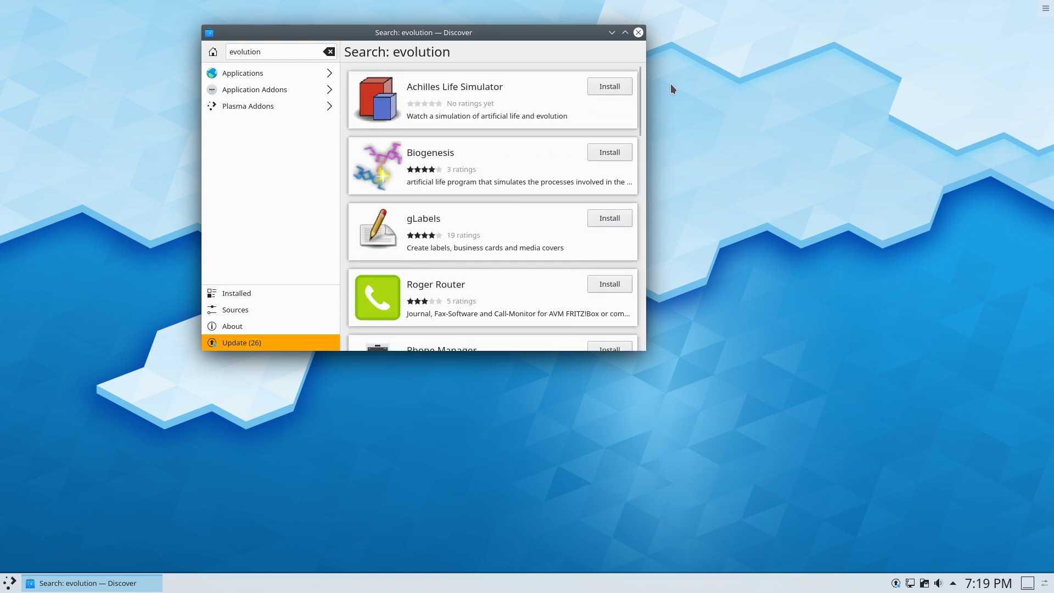
scroll(533, 188, "down", 1)
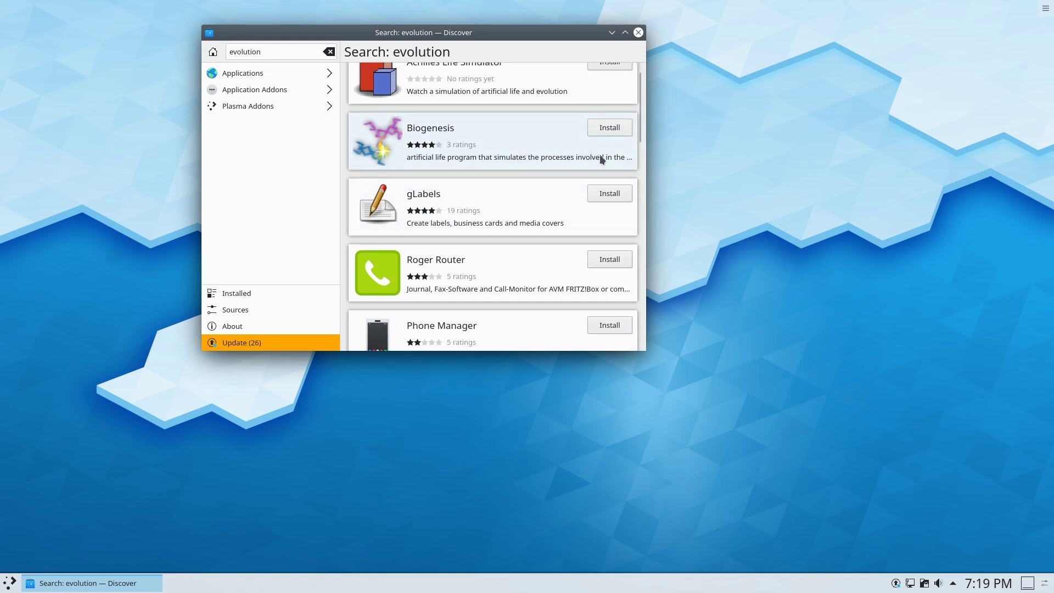
scroll(593, 126, "up", 1)
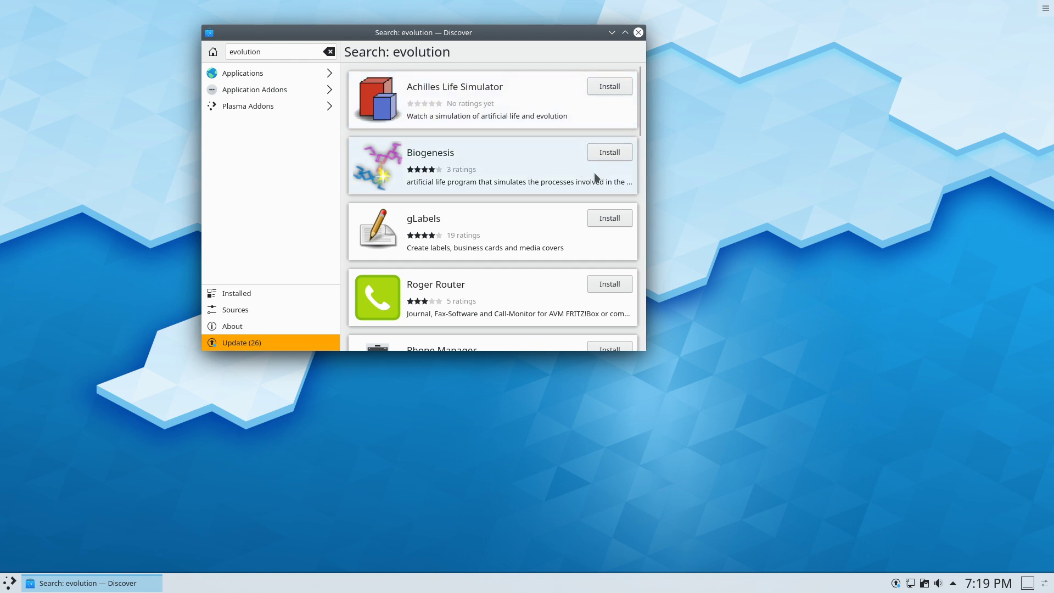
View the details page of Biogenesis, and close Discover after clearing the search
left_click(492, 177)
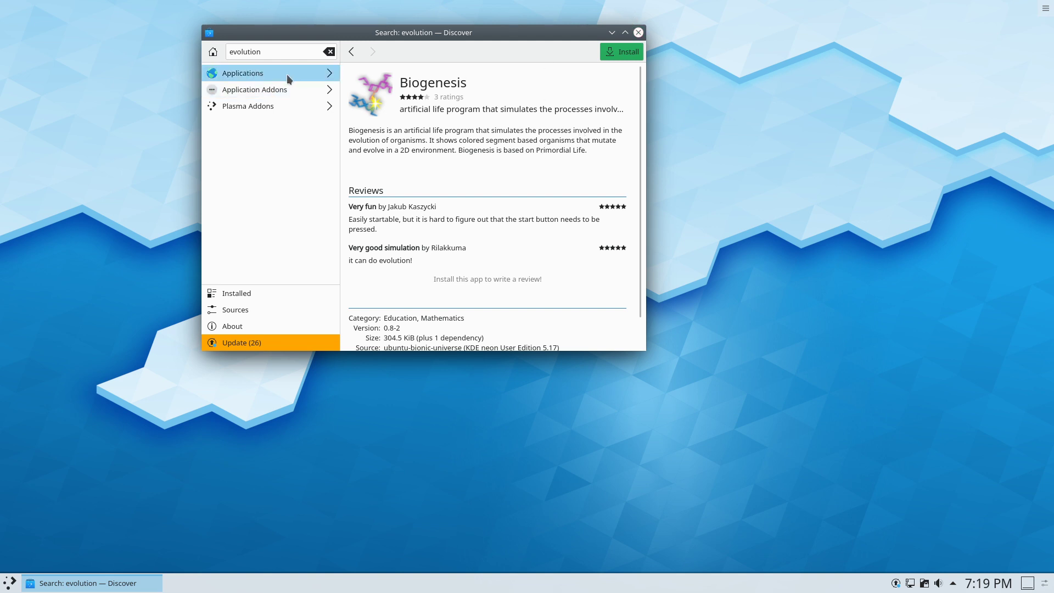
left_click(329, 52)
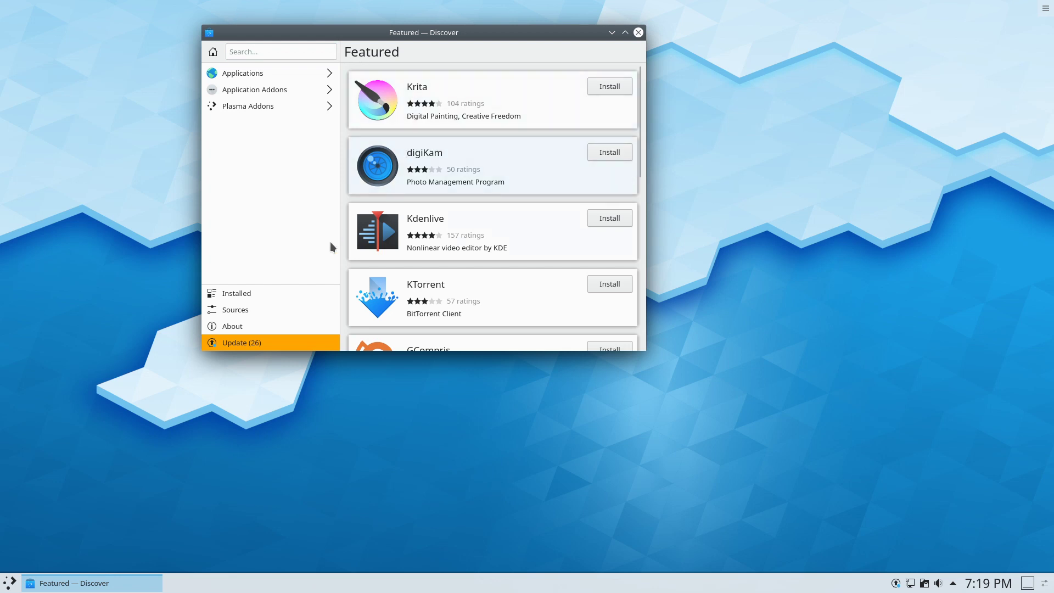
left_click(639, 32)
Examine the preinstalled programs in the application launcher's Graphics, Internet, Multimedia, Office, Settings and System categories
left_click(7, 584)
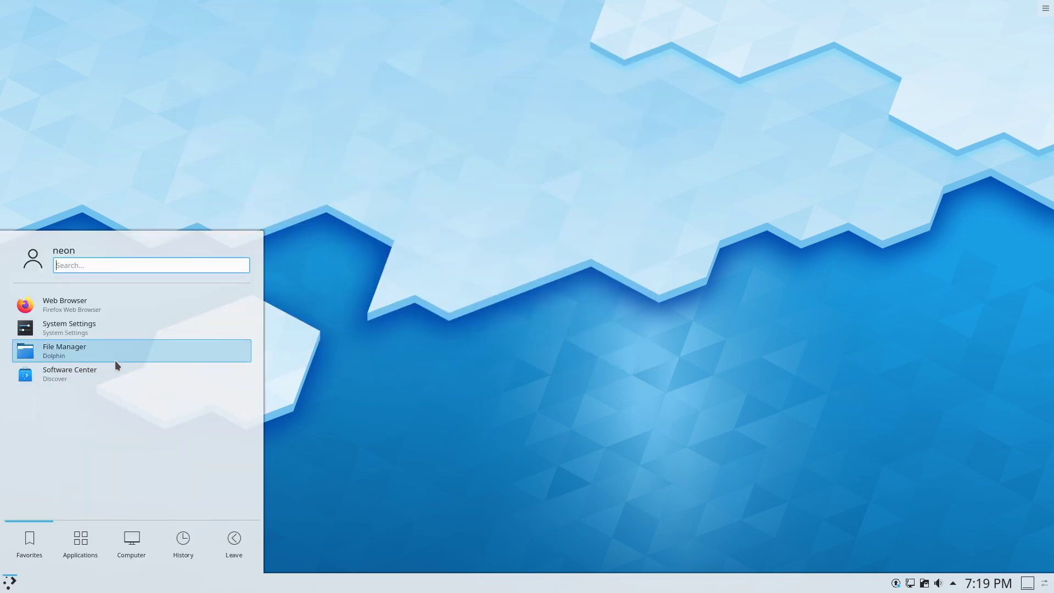
mouse_move(91, 516)
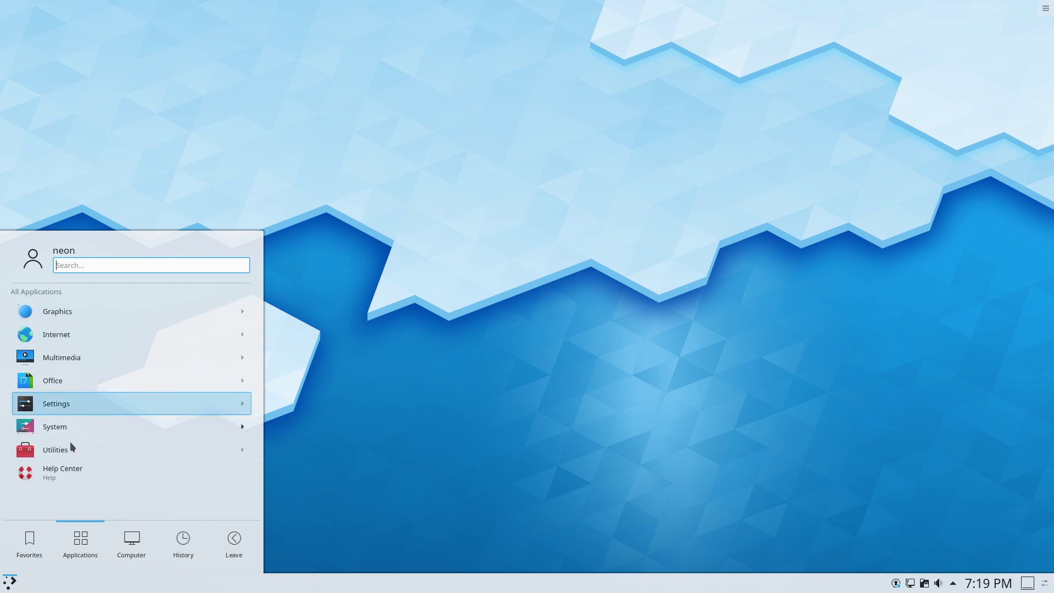
left_click(54, 310)
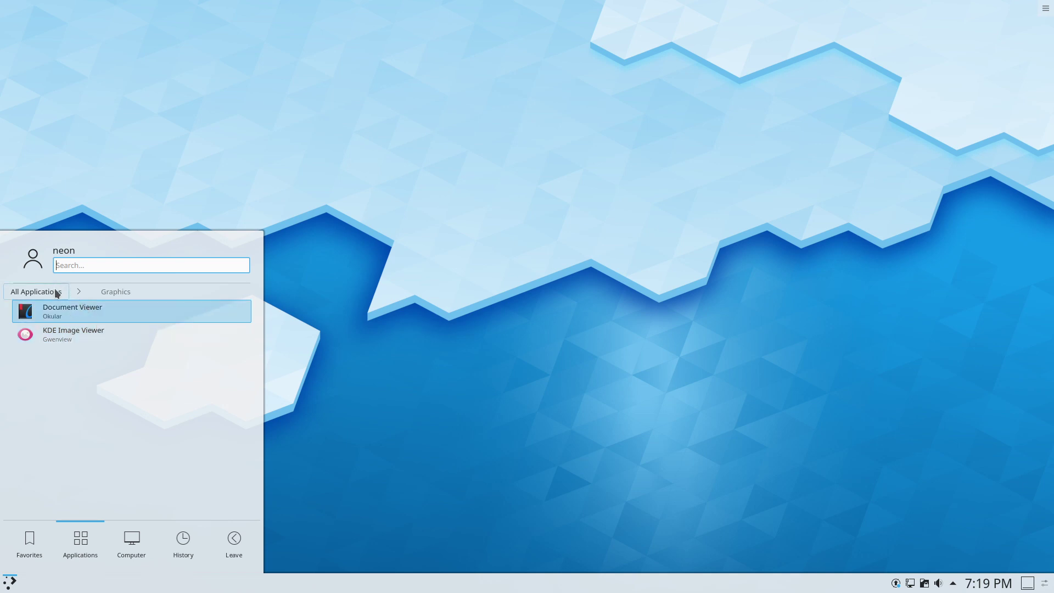
left_click(57, 292)
left_click(78, 335)
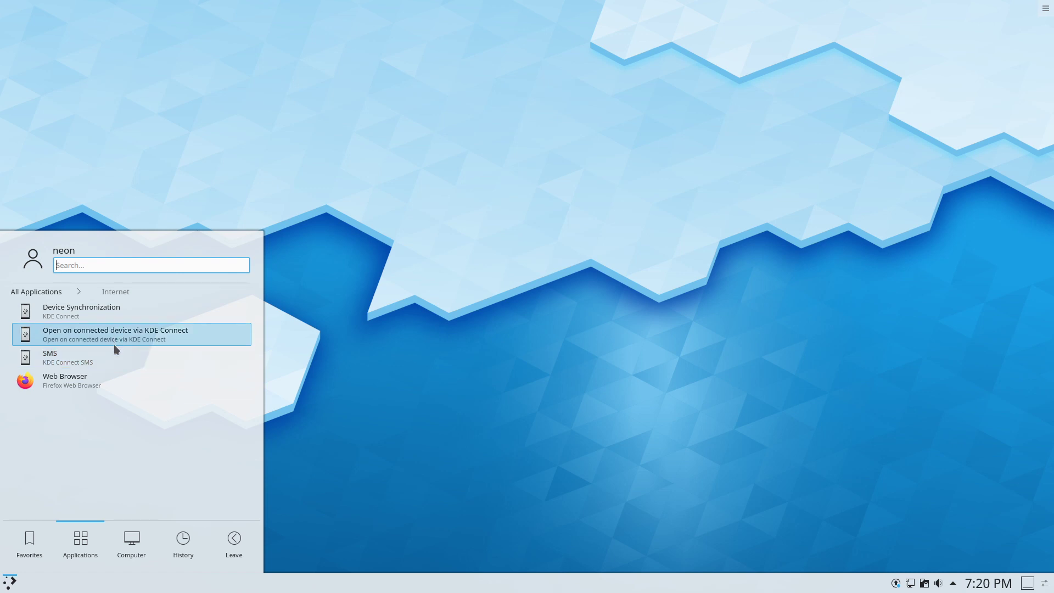
left_click(41, 292)
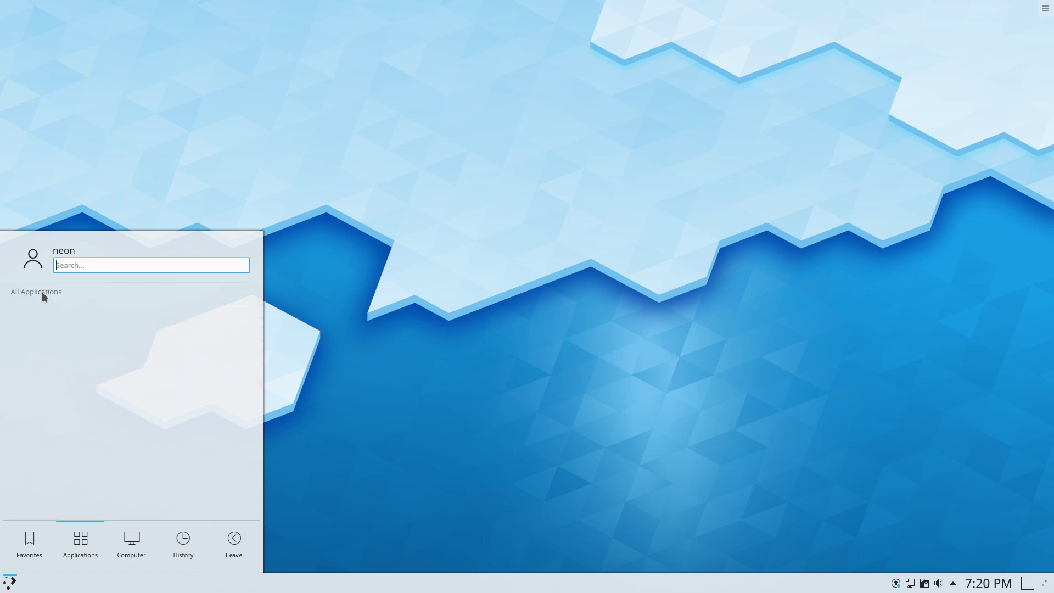
left_click(61, 358)
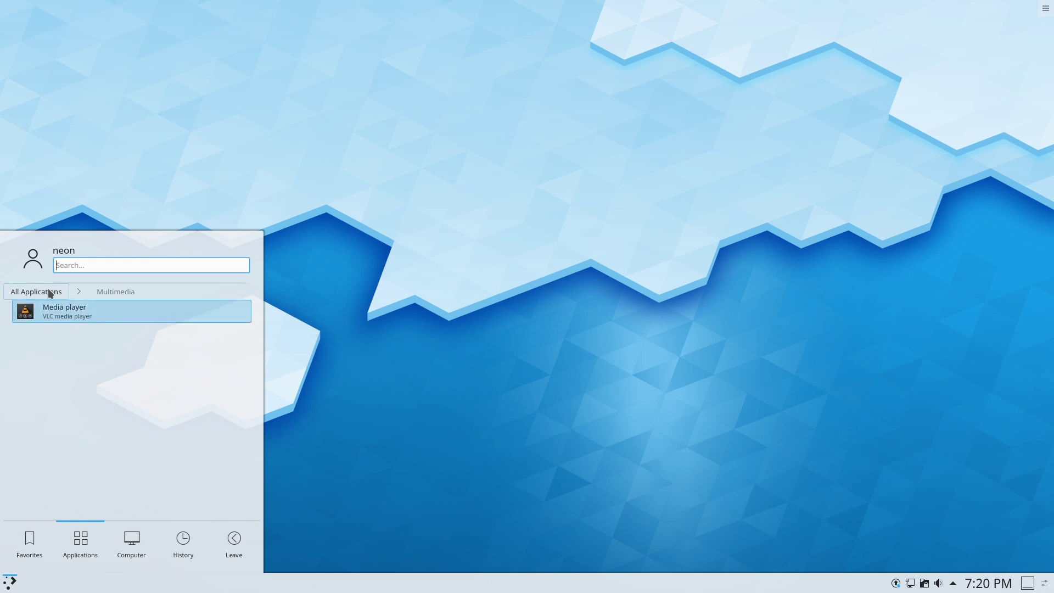
left_click(60, 292)
left_click(70, 379)
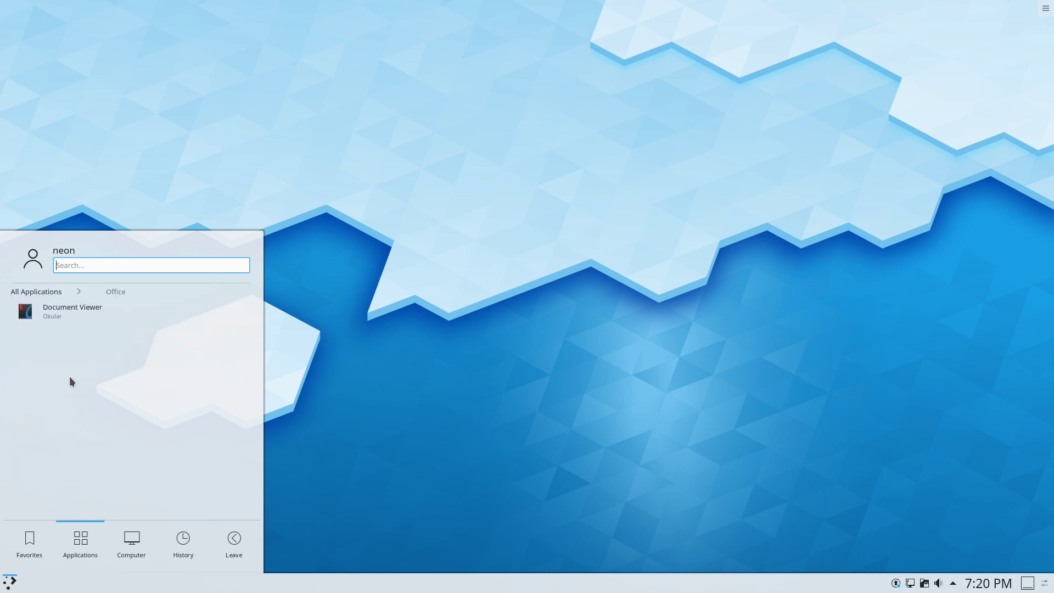
left_click(41, 291)
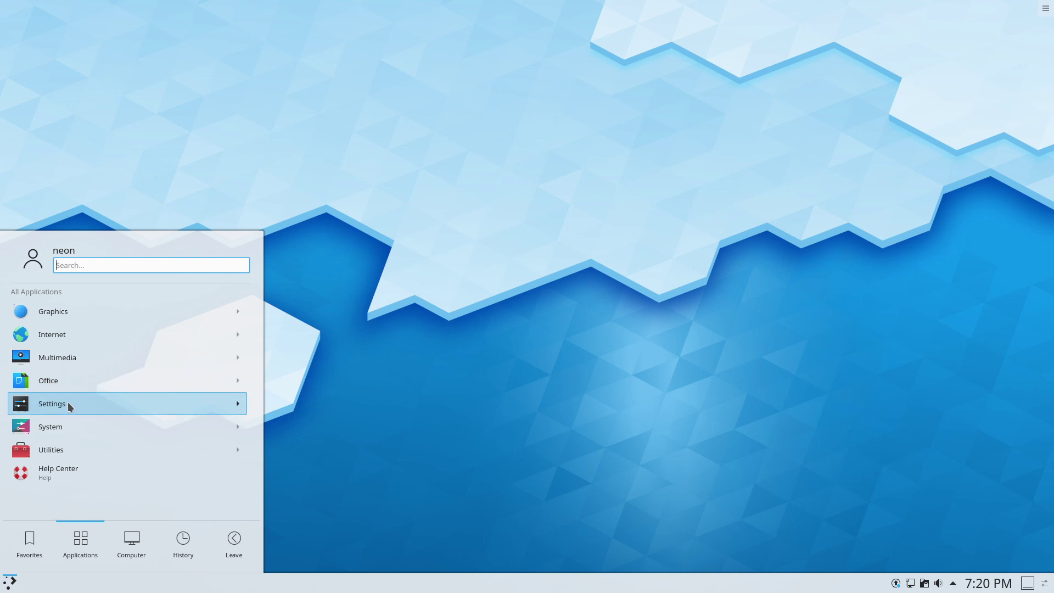
left_click(68, 404)
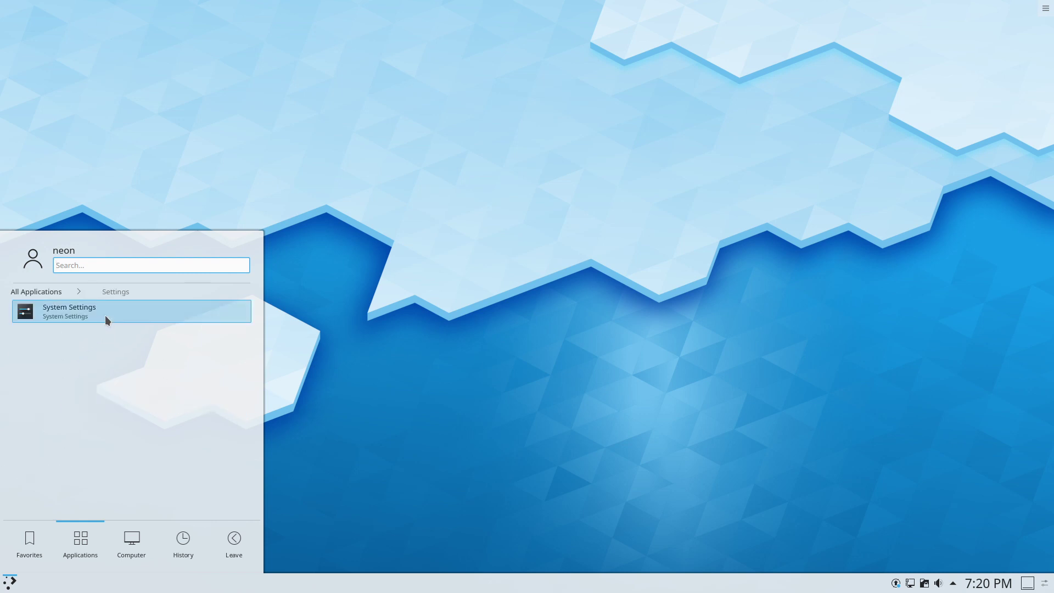
left_click(46, 295)
left_click(73, 426)
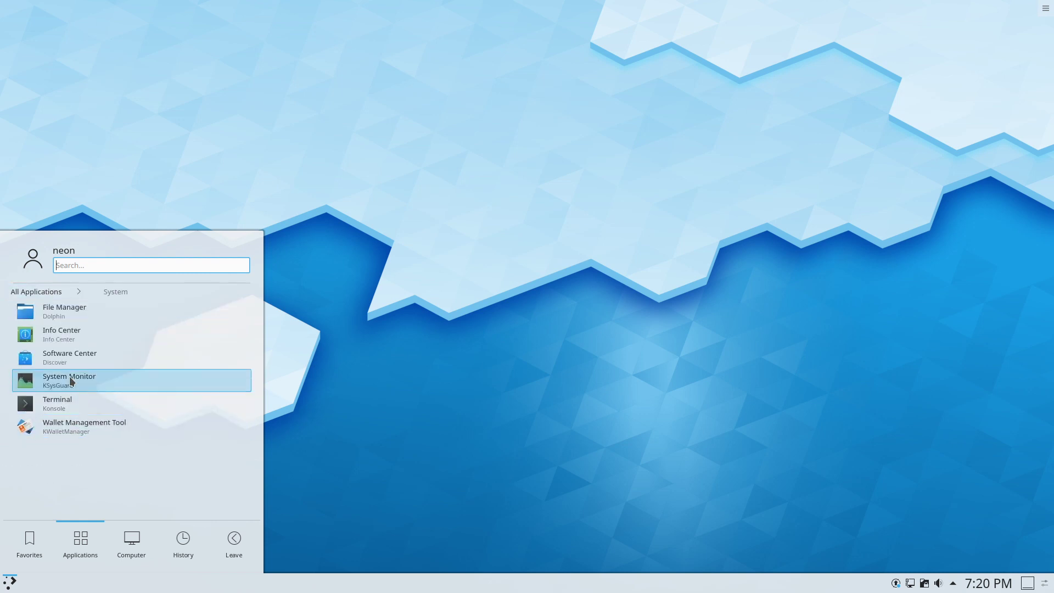
left_click(35, 292)
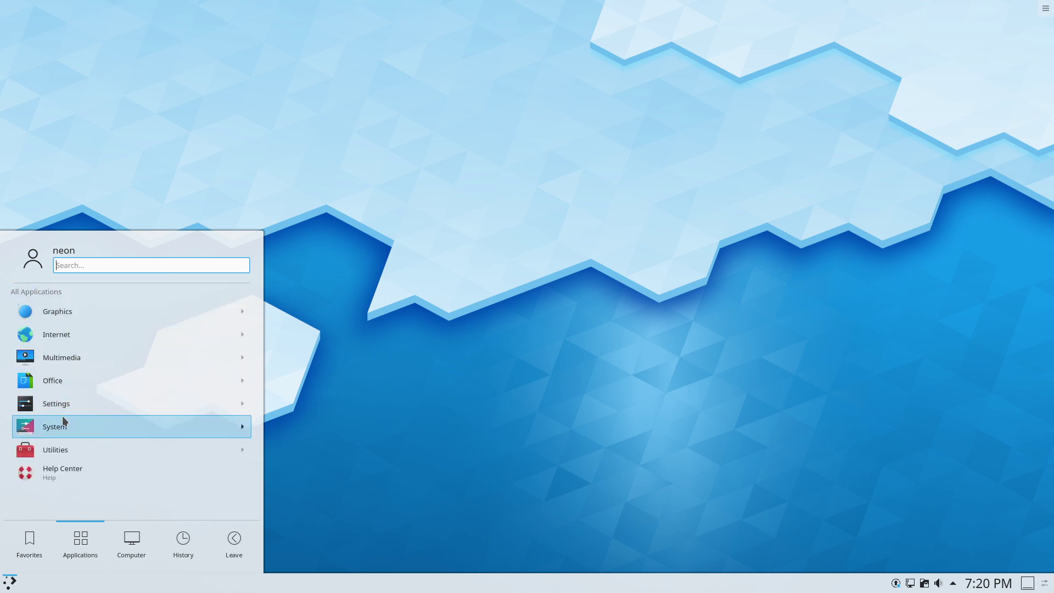
Open System Settings from the launcher's Settings category and move its window away from the desktop's corner
left_click(70, 403)
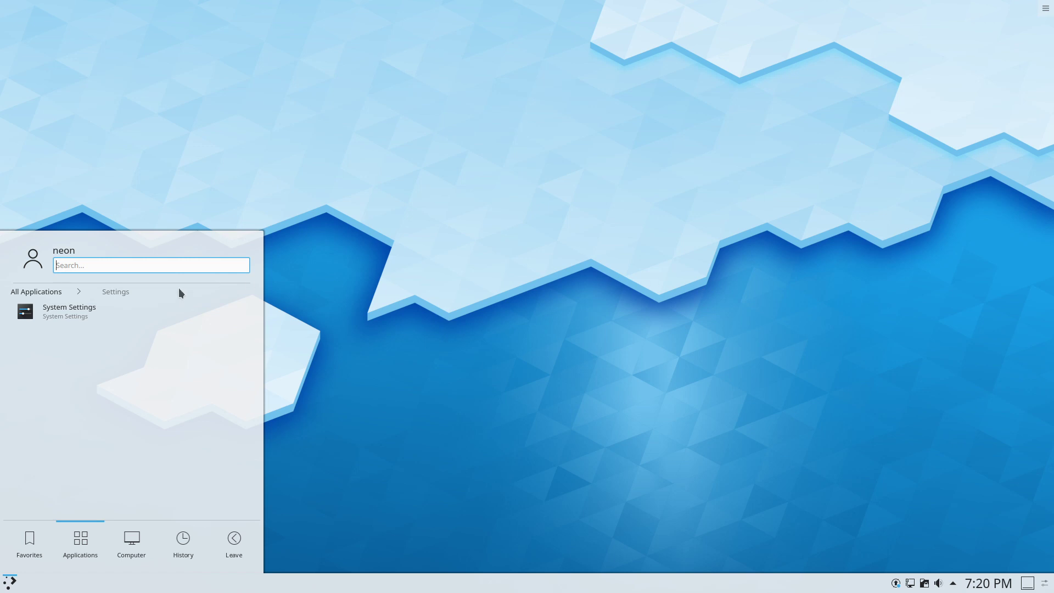
left_click(73, 312)
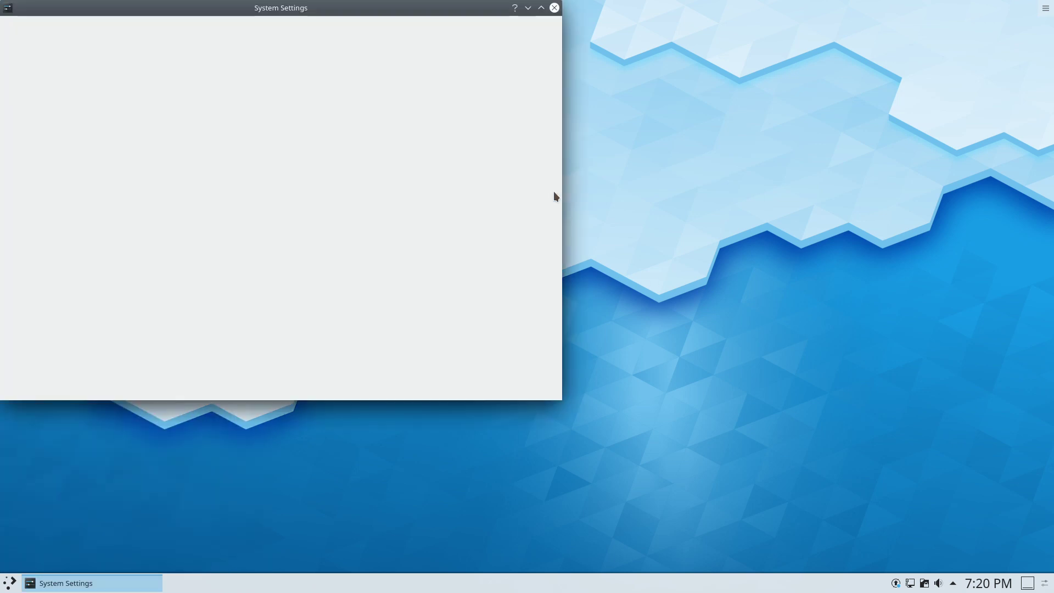
left_click_drag(370, 7, 441, 34)
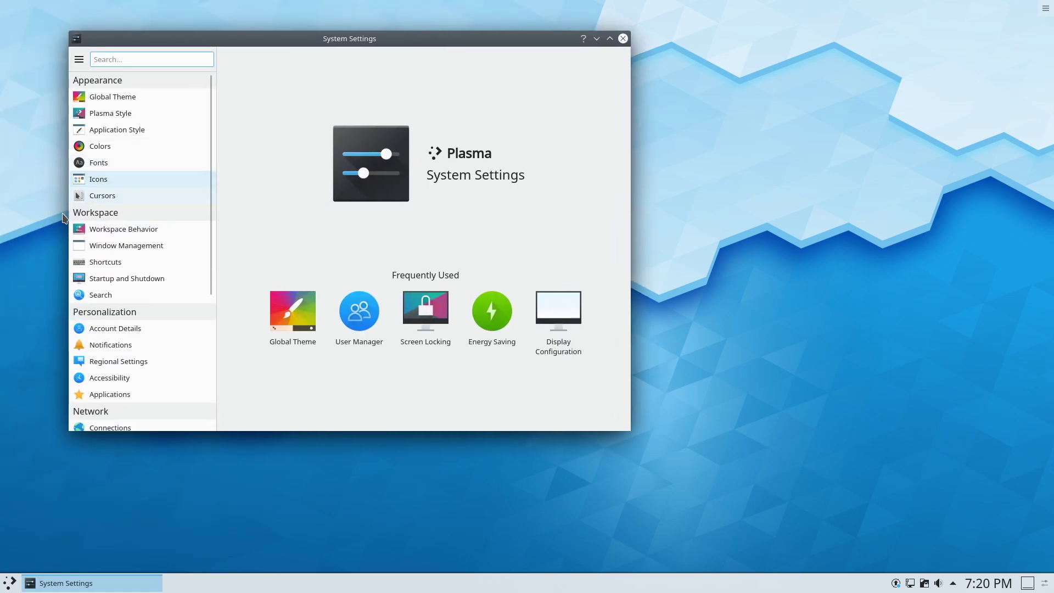
Search the system settings for "onlin" and clear the search to restore the full list
type("onlin")
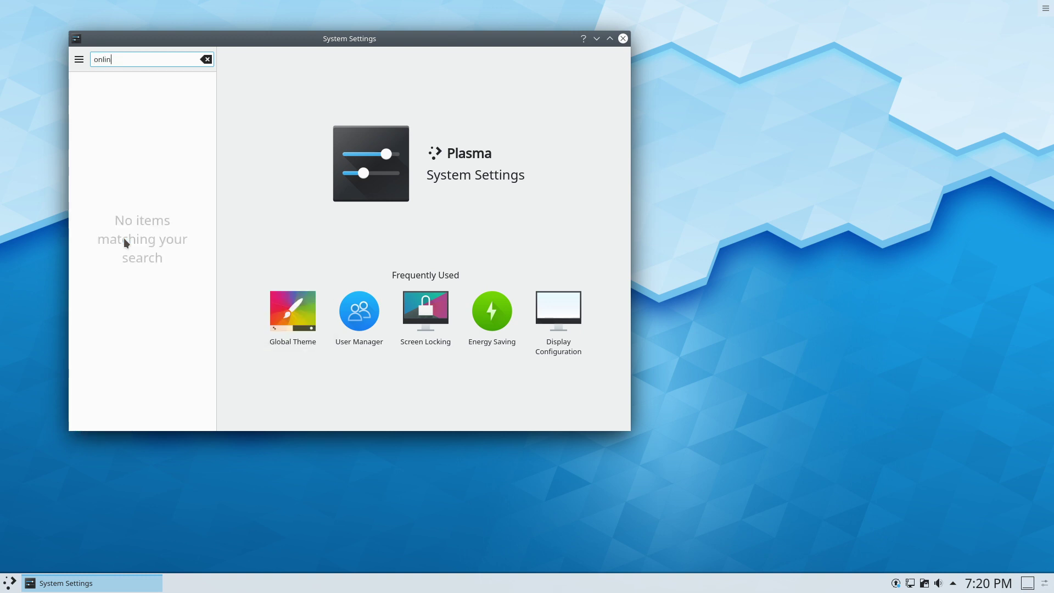
key("BackSpace")
key("BackSpace")
key("BackSpace")
key("BackSpace")
key("BackSpace")
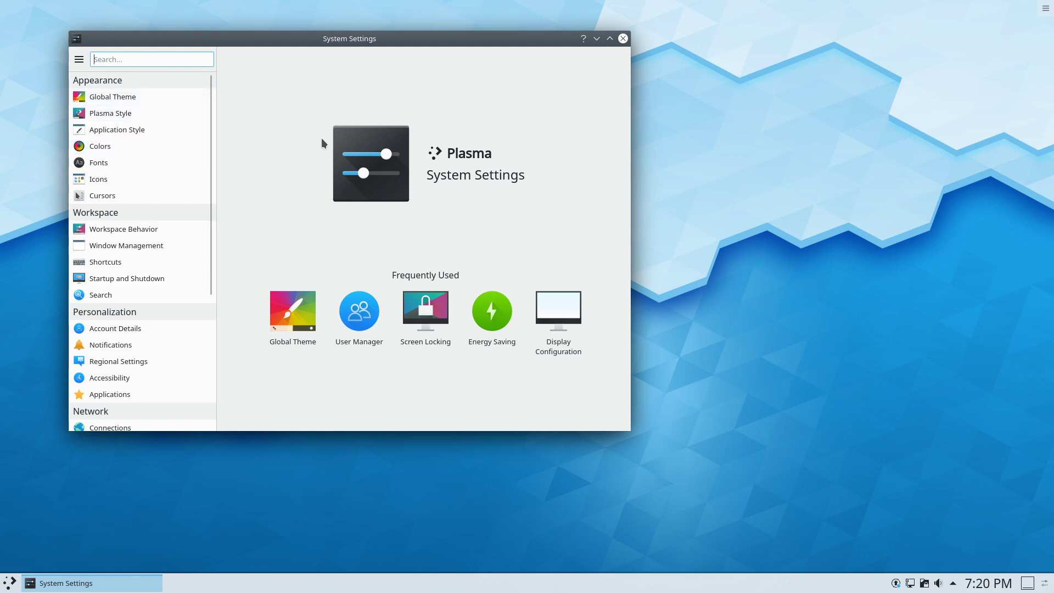
Examine the Global Theme, Plasma Style, Application Style, Colors and Fonts pages of the system settings
left_click(95, 92)
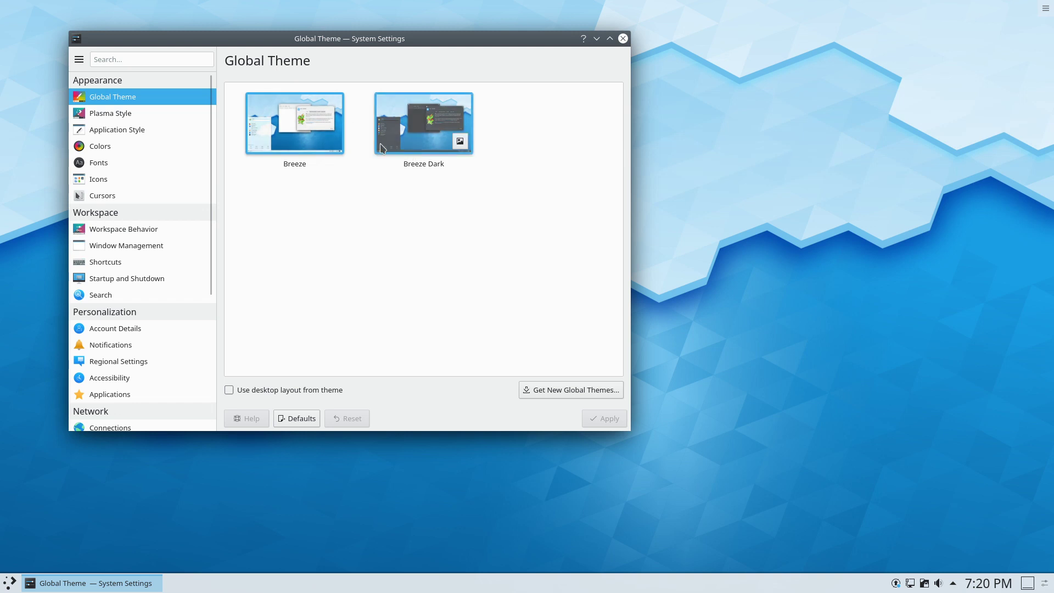
mouse_move(387, 140)
key("Down")
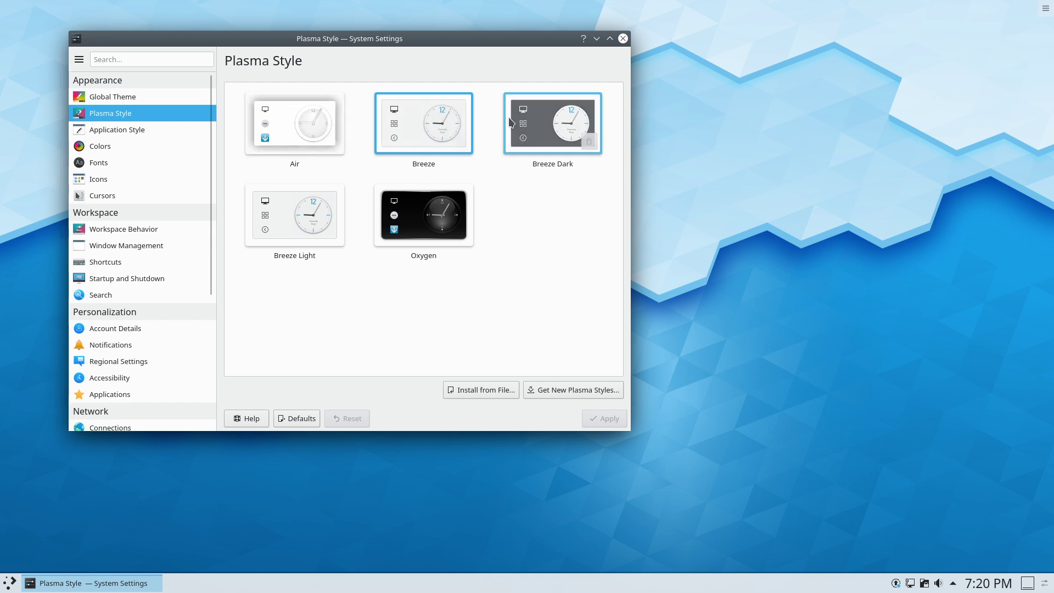
left_click(147, 133)
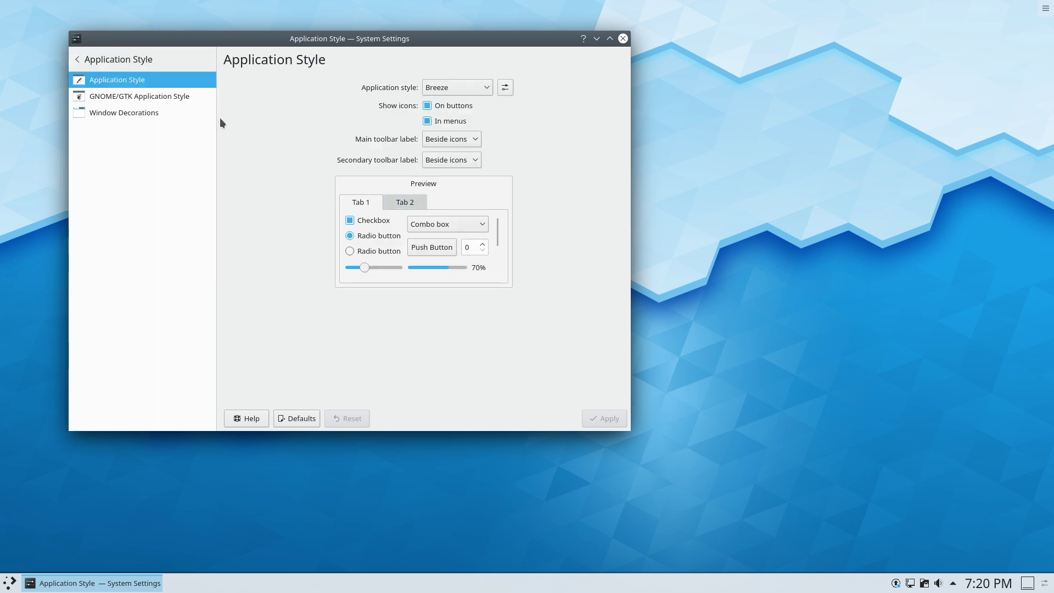
left_click(77, 61)
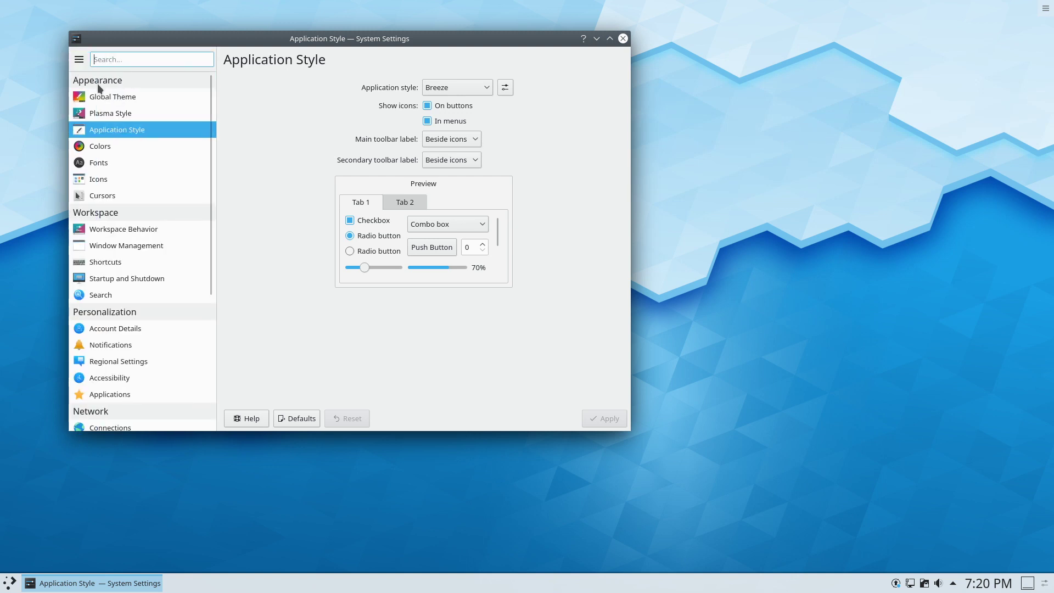
left_click(145, 145)
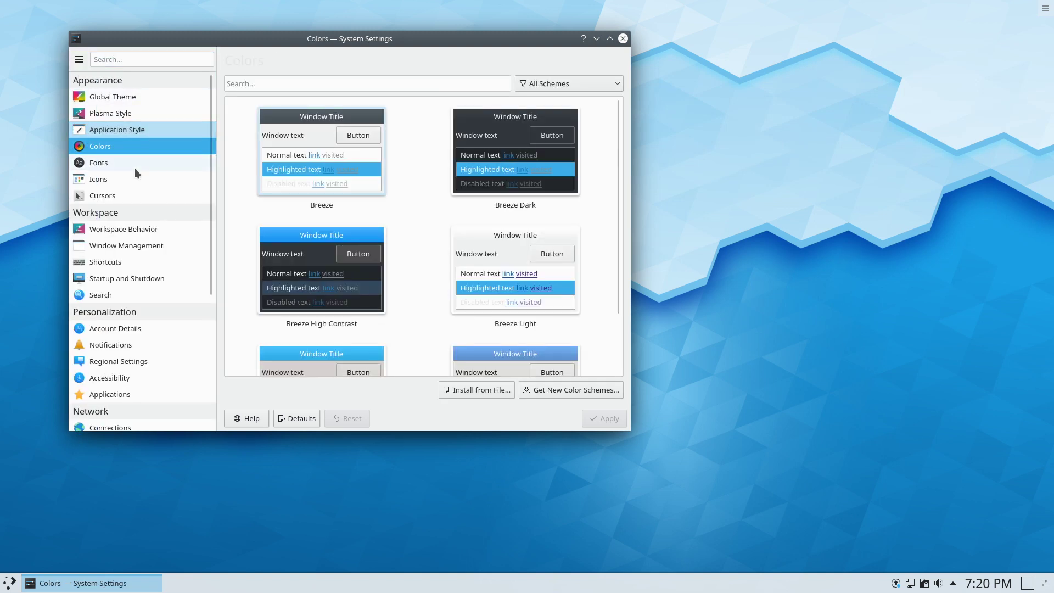
left_click(134, 168)
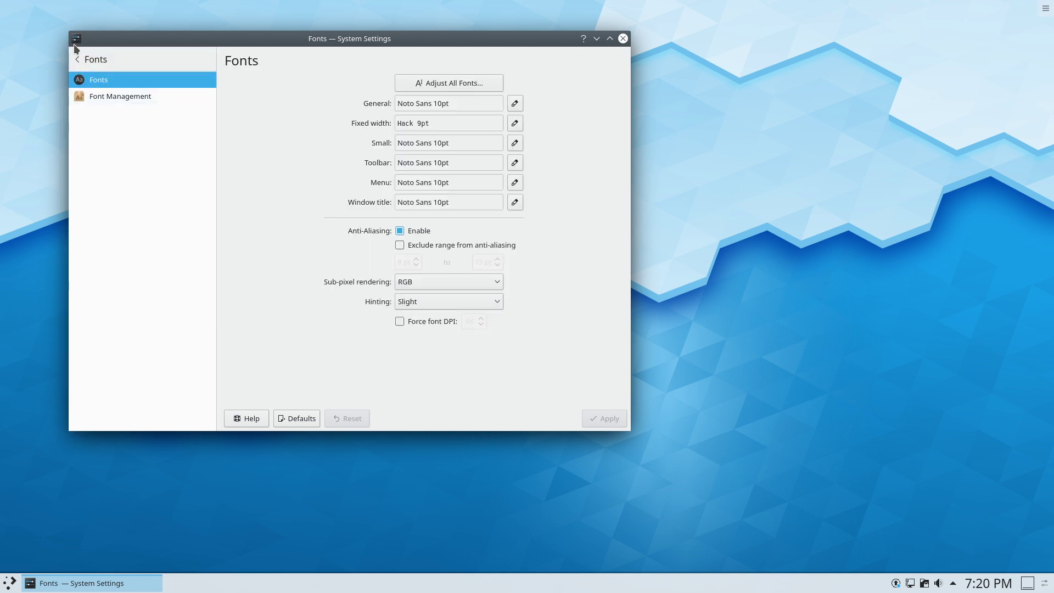
left_click(80, 61)
scroll(140, 228, "down", 1)
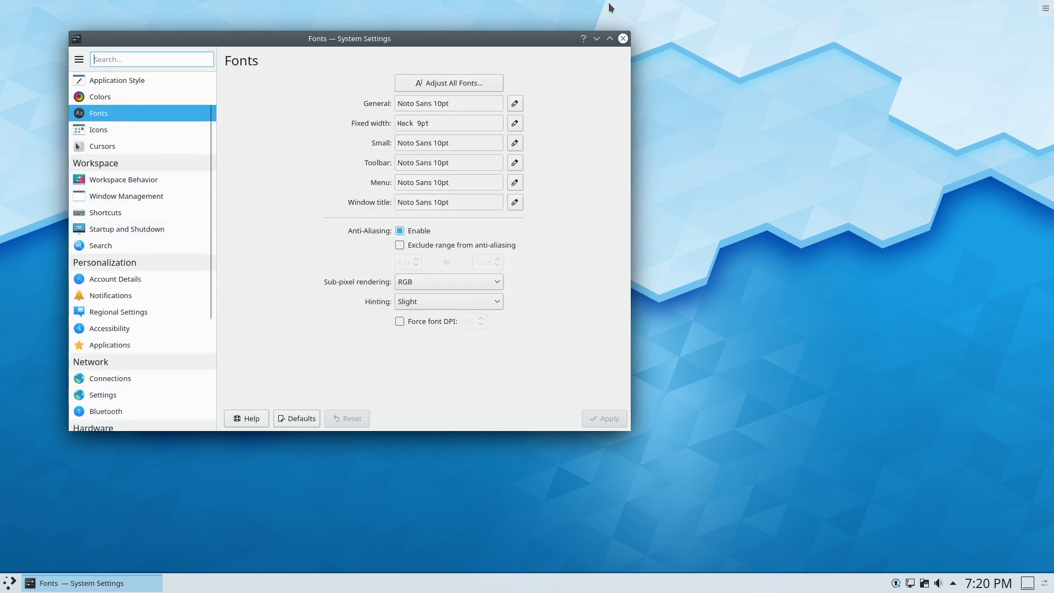
Close System Settings and open the application launcher
left_click(623, 38)
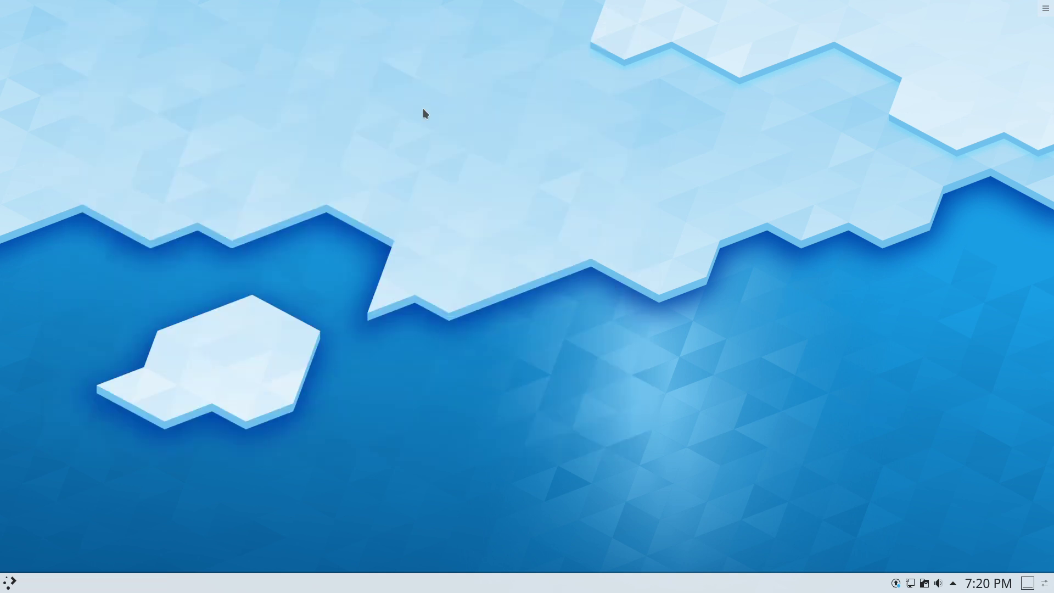
left_click(14, 577)
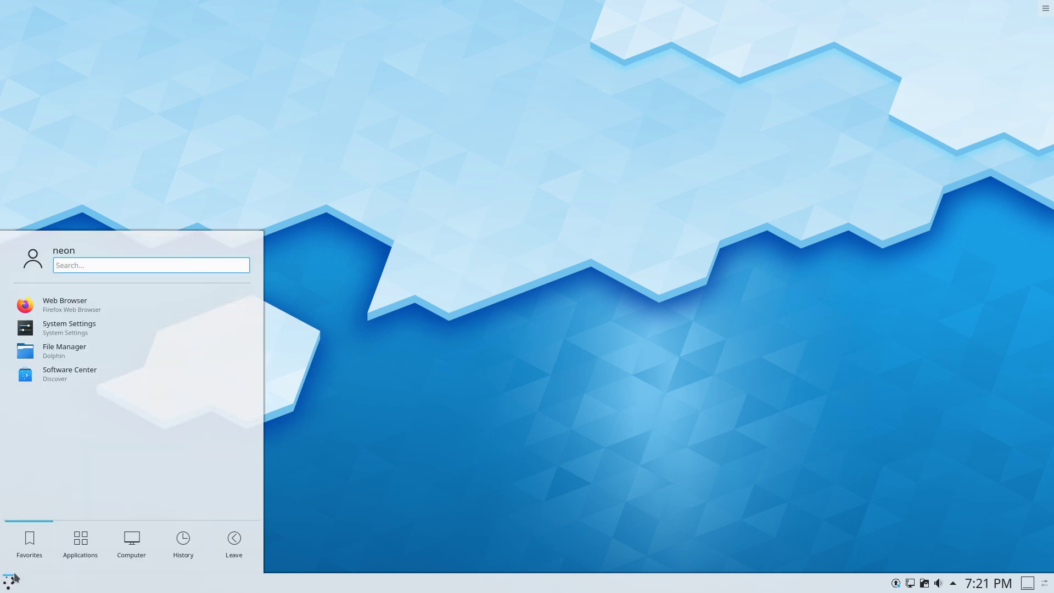
type("a")
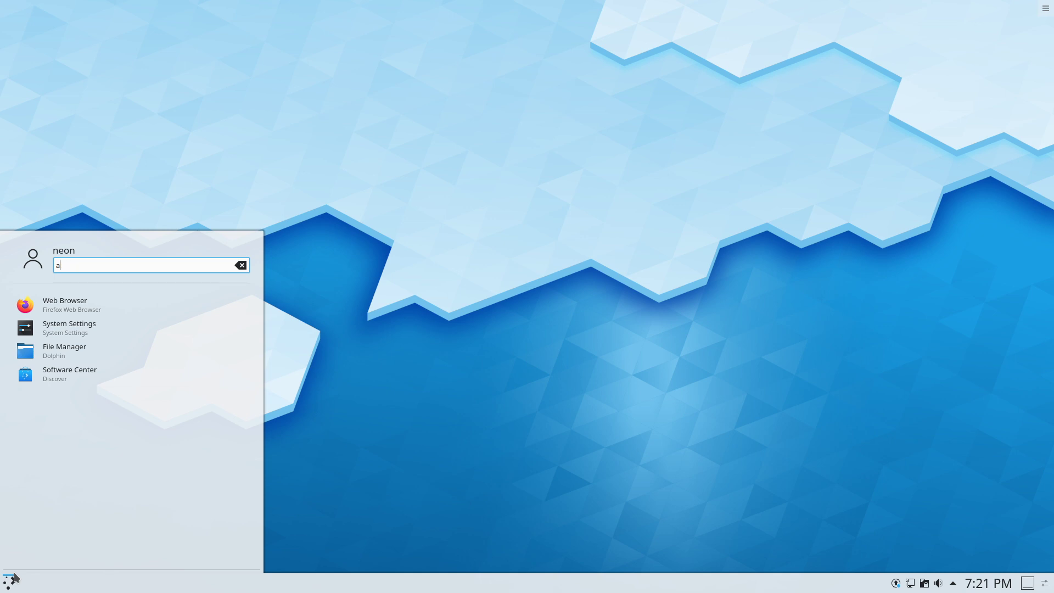
key("BackSpace")
type("sys")
key("BackSpace")
key("BackSpace")
key("BackSpace")
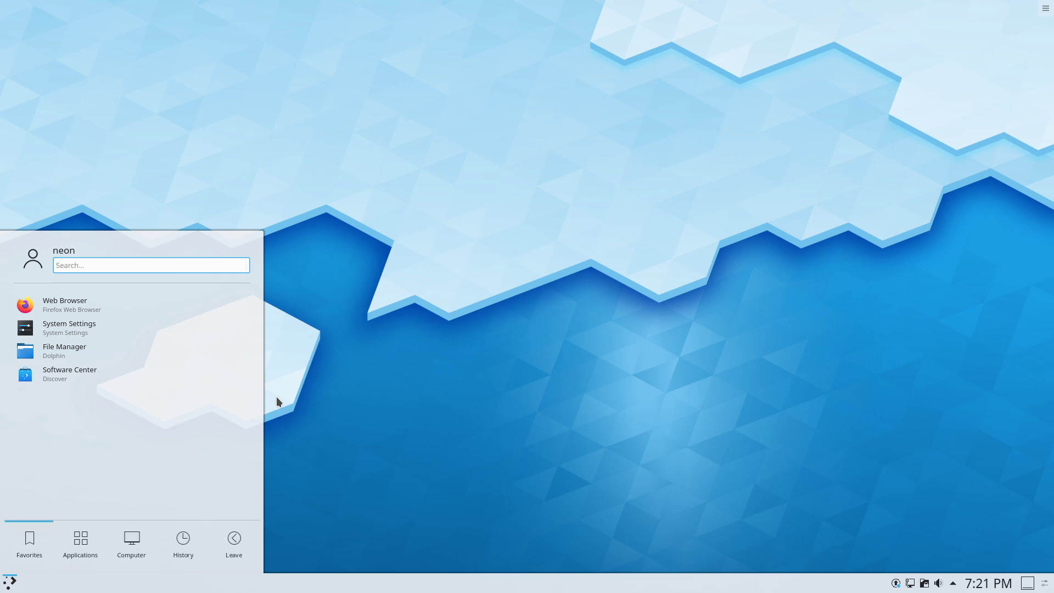
Search the launcher for "about", view the System Information module, and close it without changes
type("about")
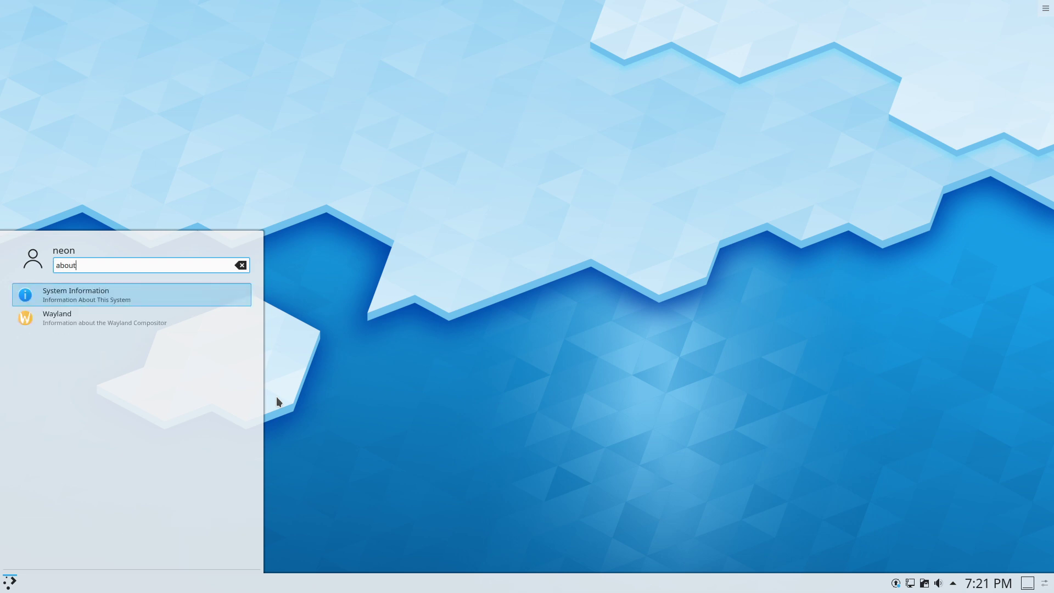
left_click(127, 305)
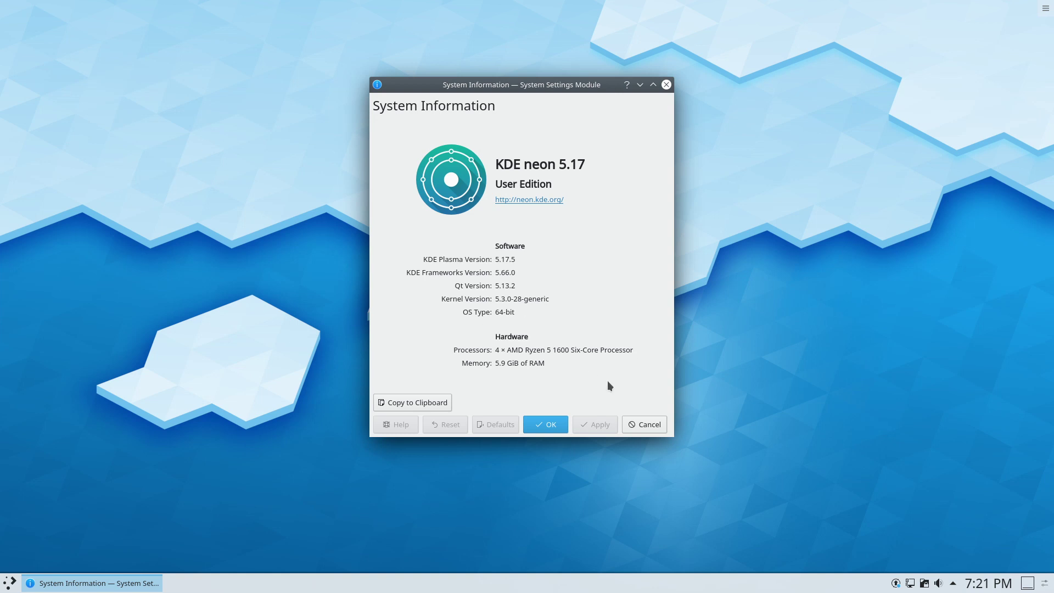
left_click(646, 425)
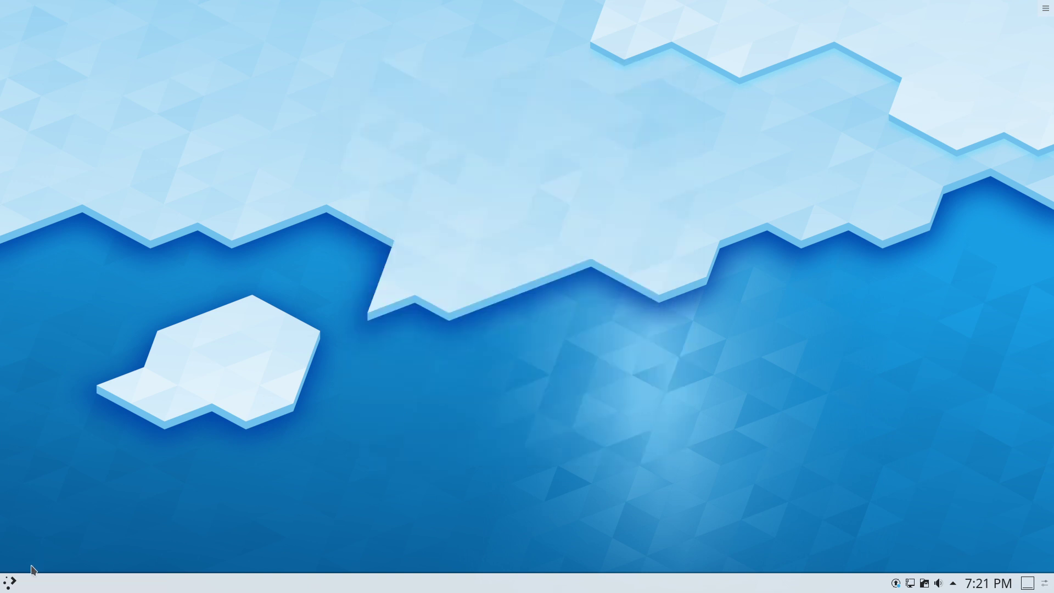
View the alternative widgets offered for the application launcher and cancel without switching
right_click(10, 588)
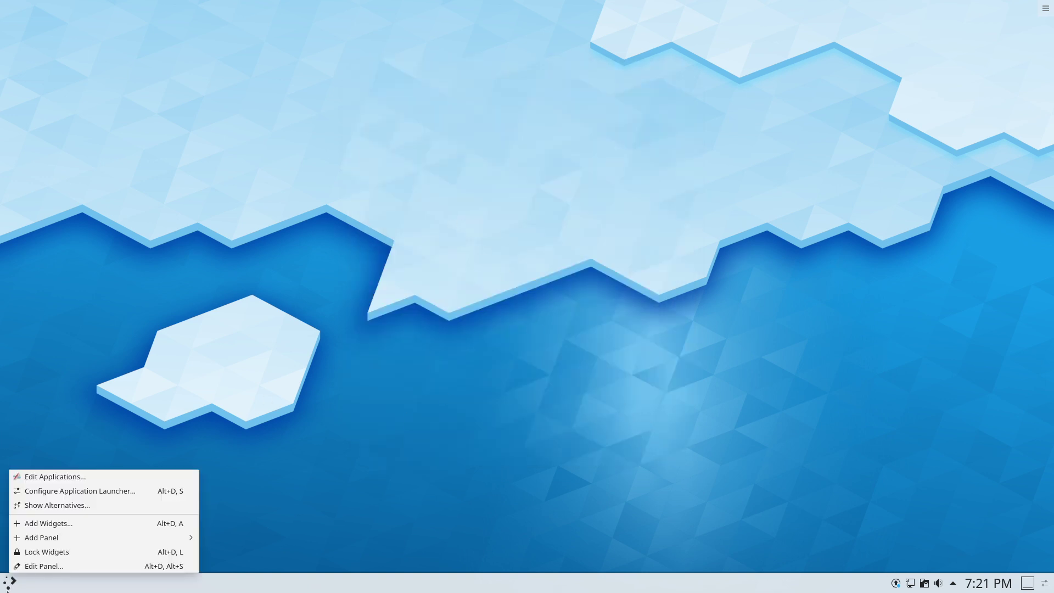
left_click(48, 509)
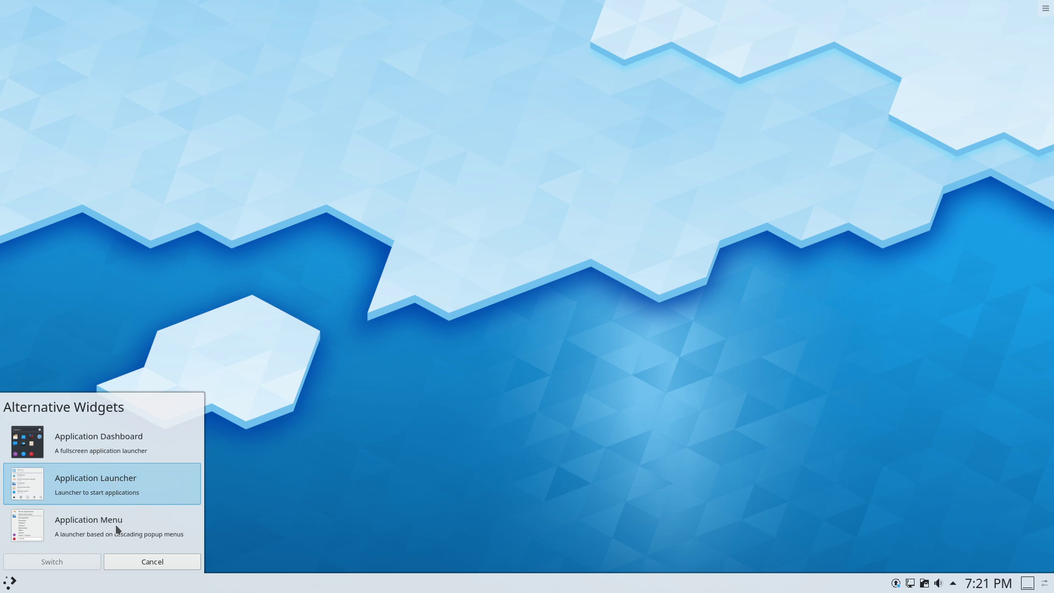
left_click(161, 563)
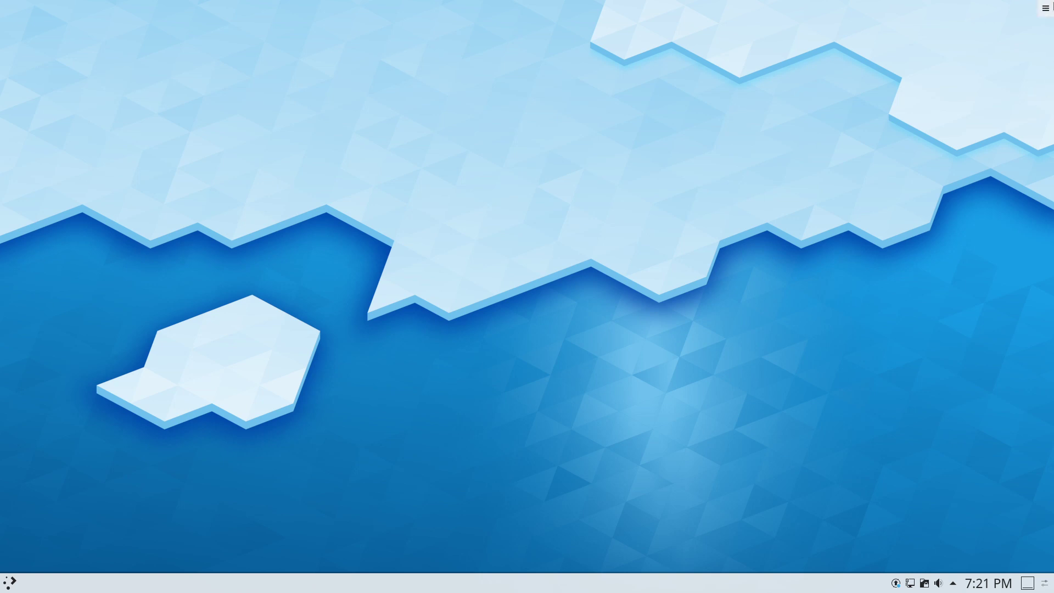
View the desktop toolbox's options and its widget list, and close the list without adding a widget
left_click(1045, 8)
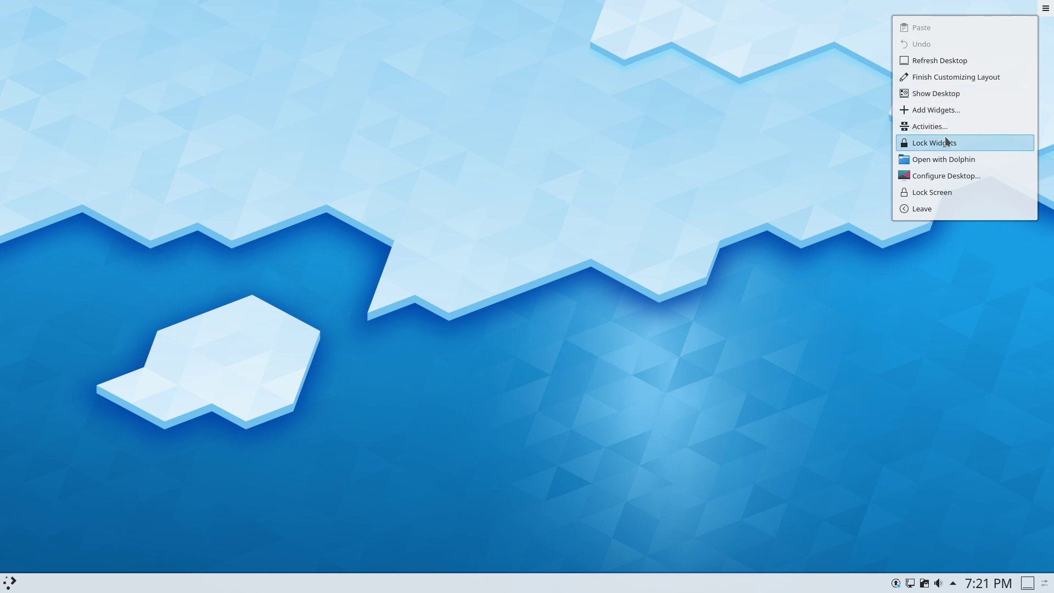
left_click(732, 172)
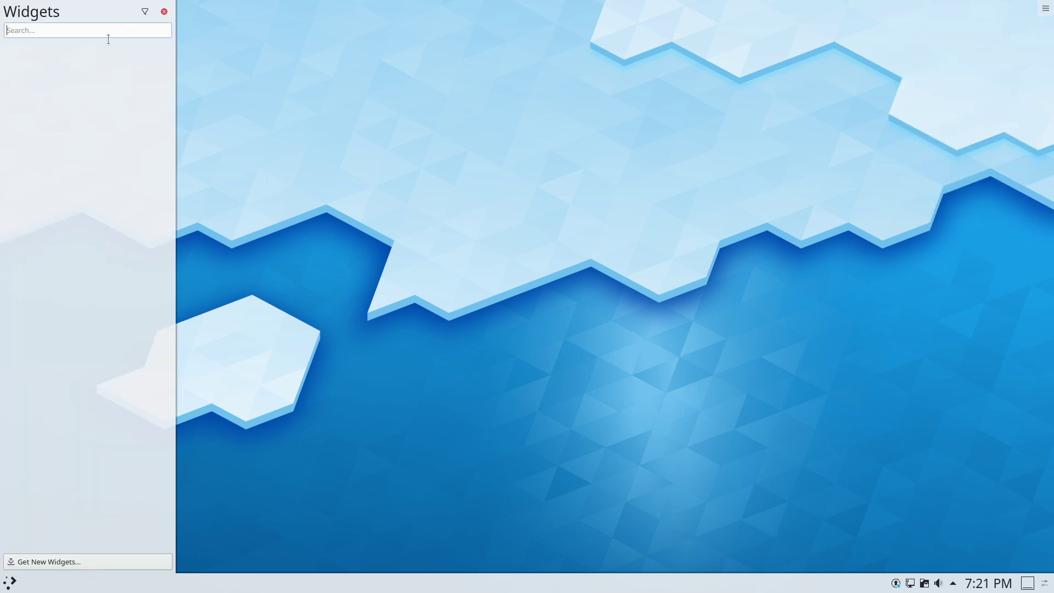
left_click_drag(169, 84, 148, 49)
left_click(164, 11)
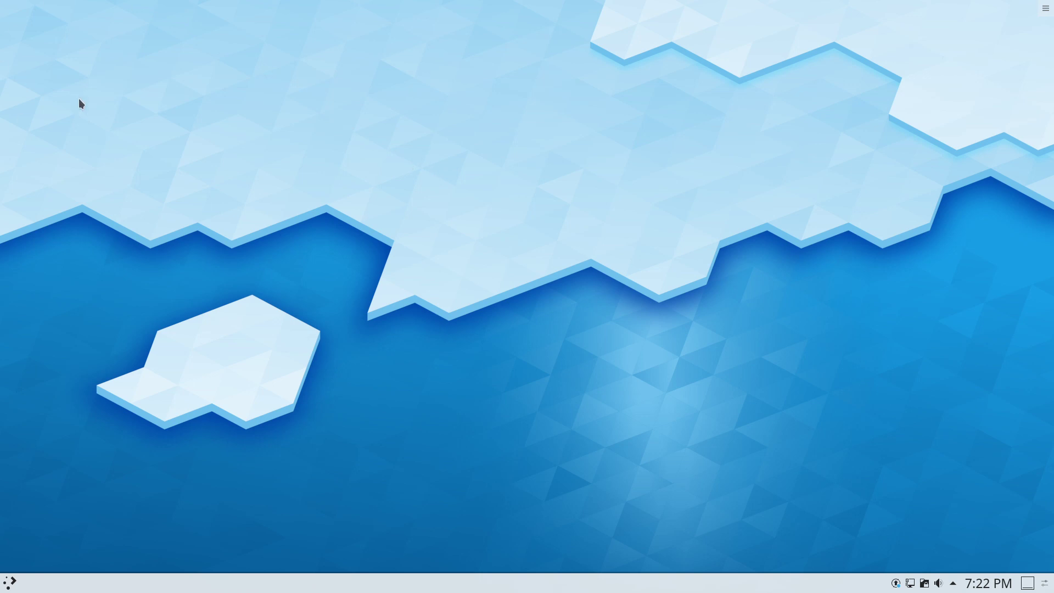
Open the desktop's configuration dialog and move it to the middle of the desktop
right_click(671, 188)
mouse_move(731, 198)
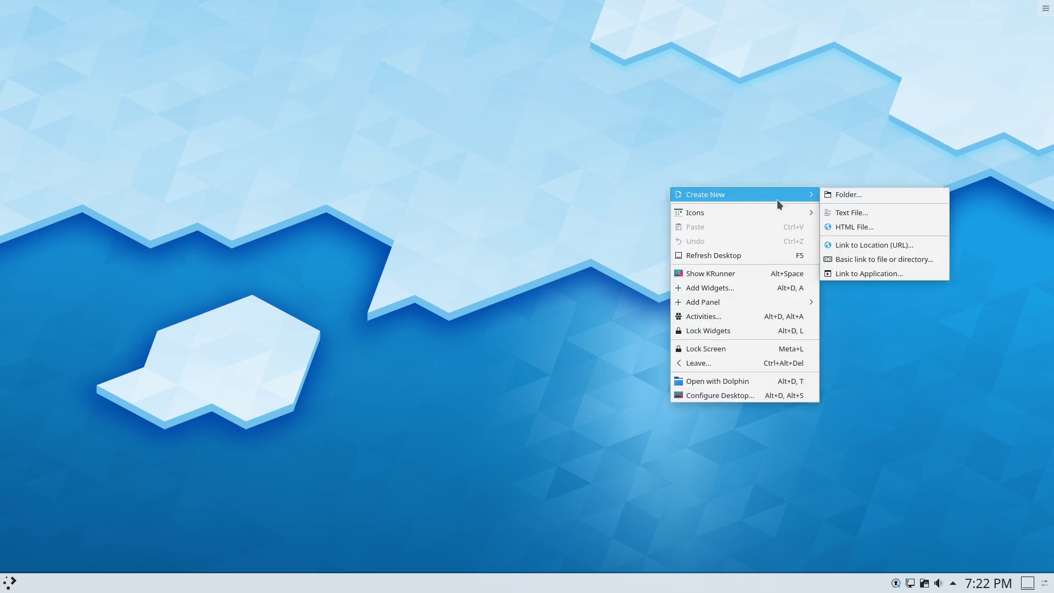
left_click(742, 395)
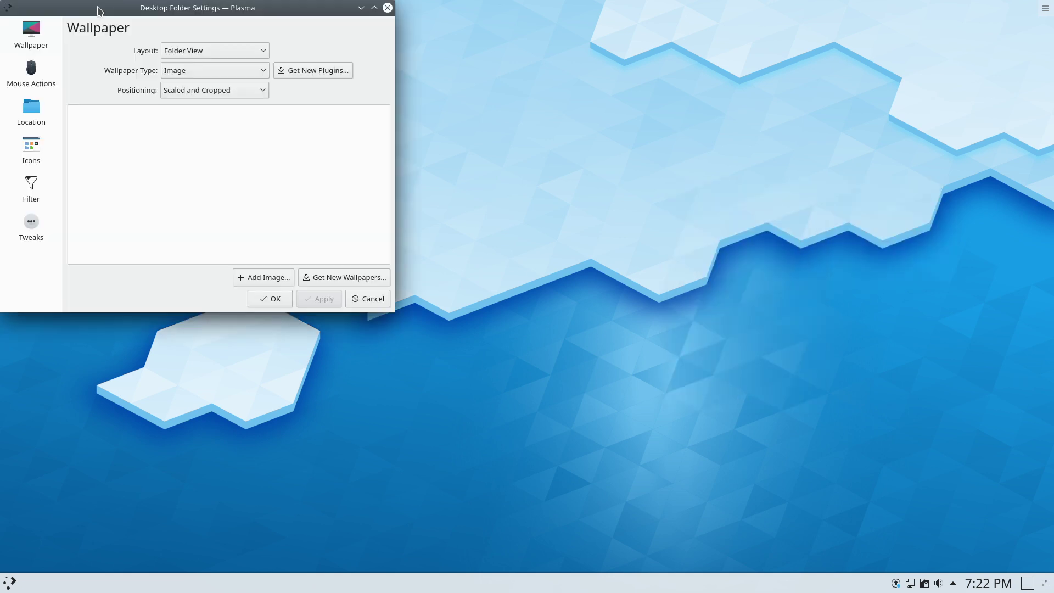
left_click_drag(264, 8, 571, 120)
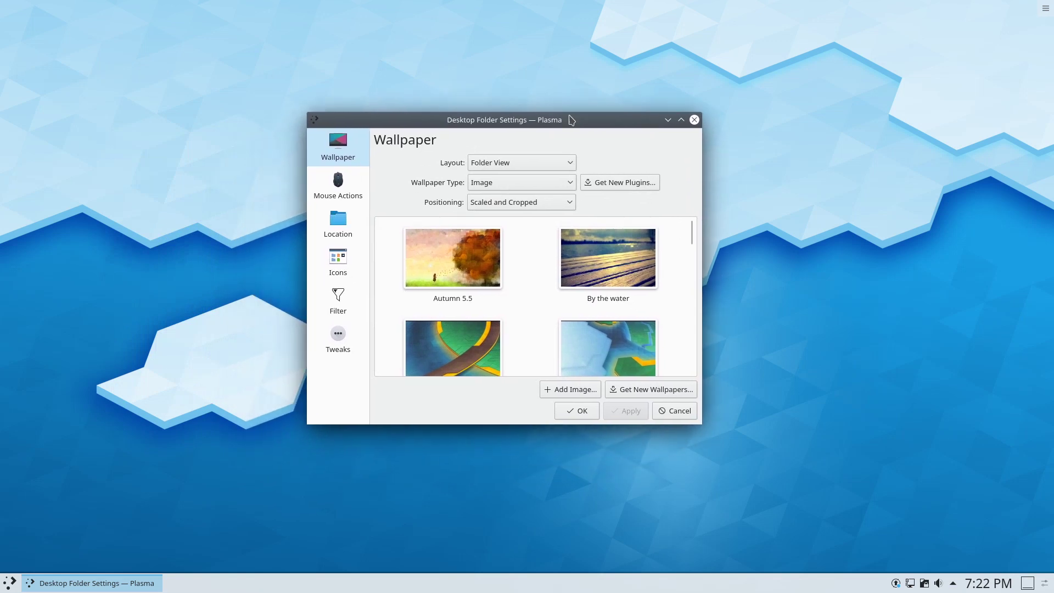
Apply the Desktop layout, move the settings dialog back towards the middle, and check the desktop's context menu
left_click(560, 169)
left_click(540, 179)
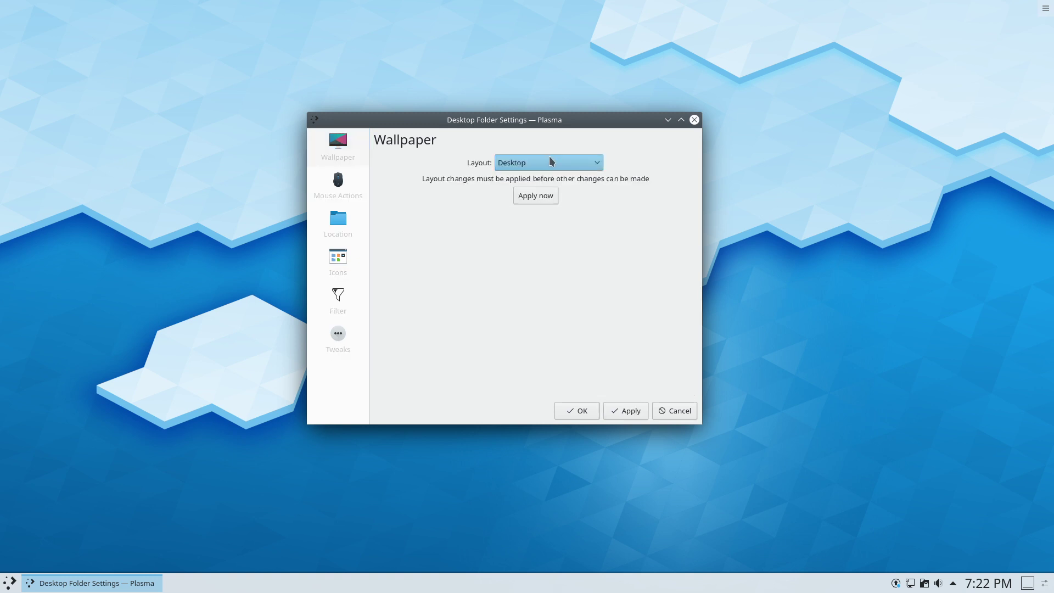
left_click(530, 194)
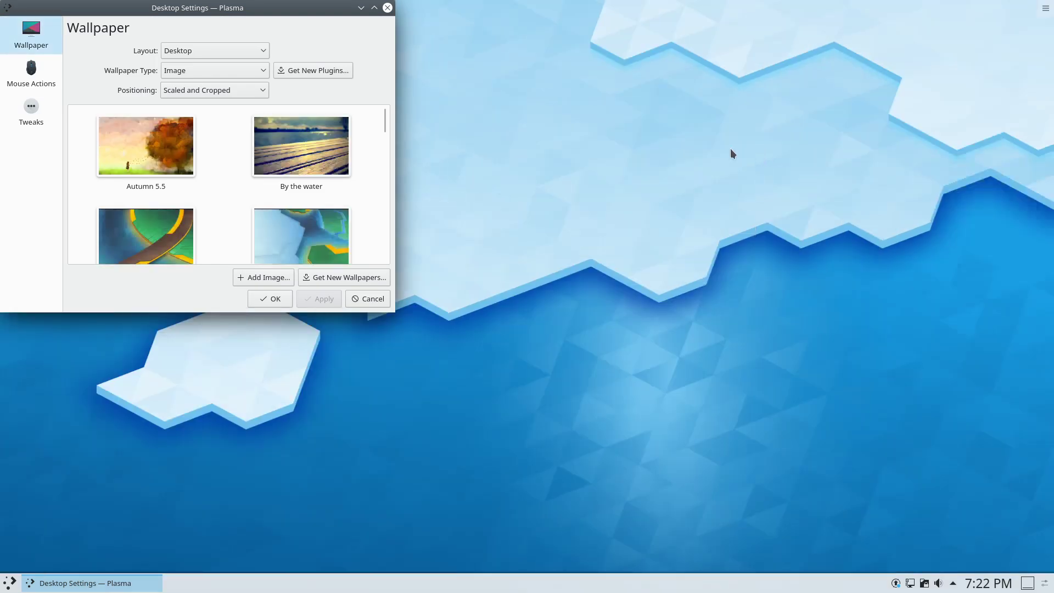
left_click_drag(302, 11, 687, 137)
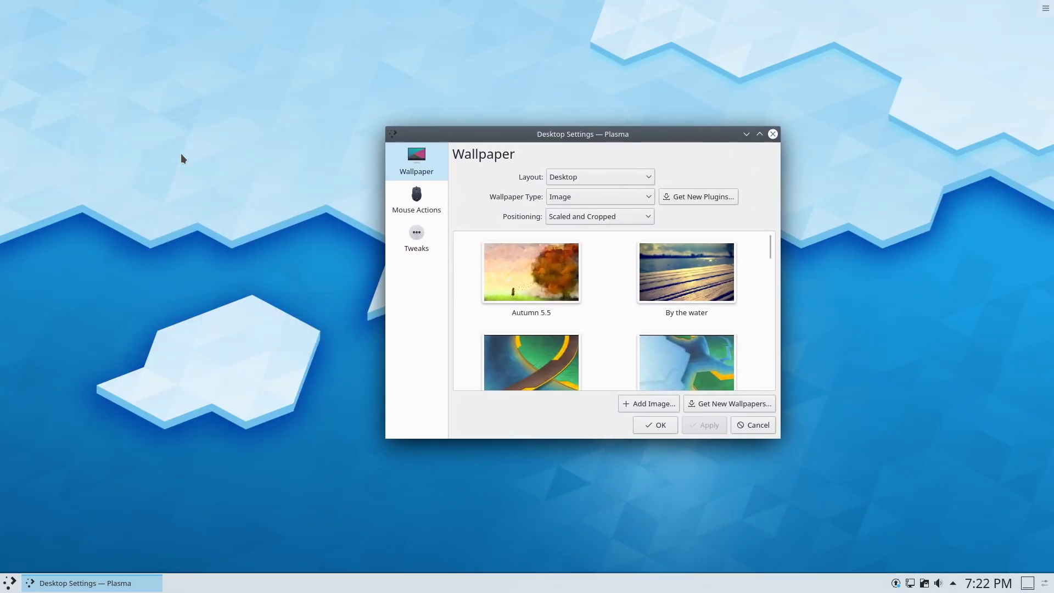
right_click(183, 158)
left_click(561, 149)
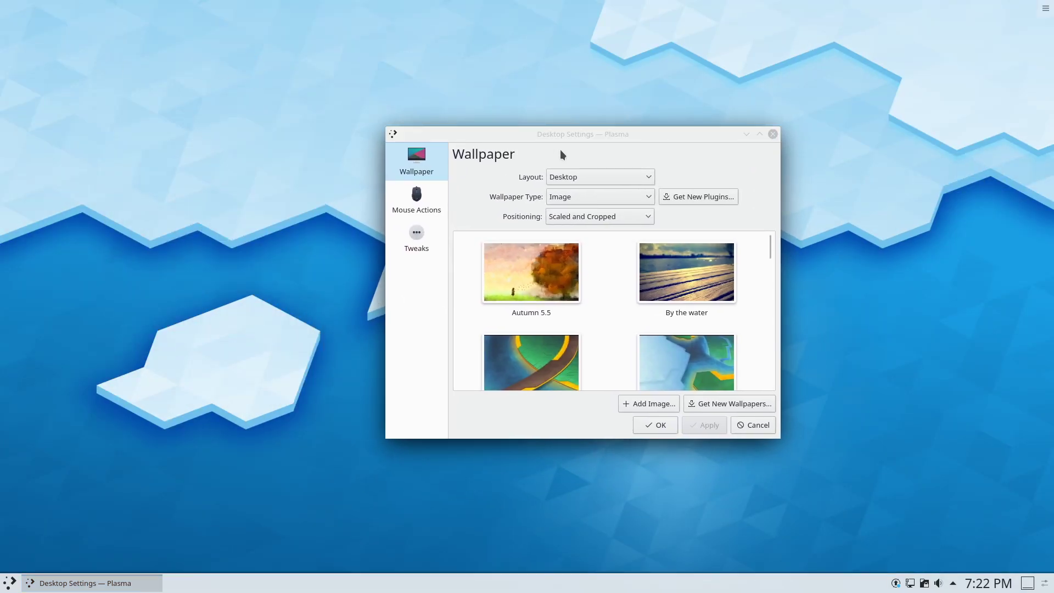
Set the desktop layout to Folder View and apply it
left_click(615, 179)
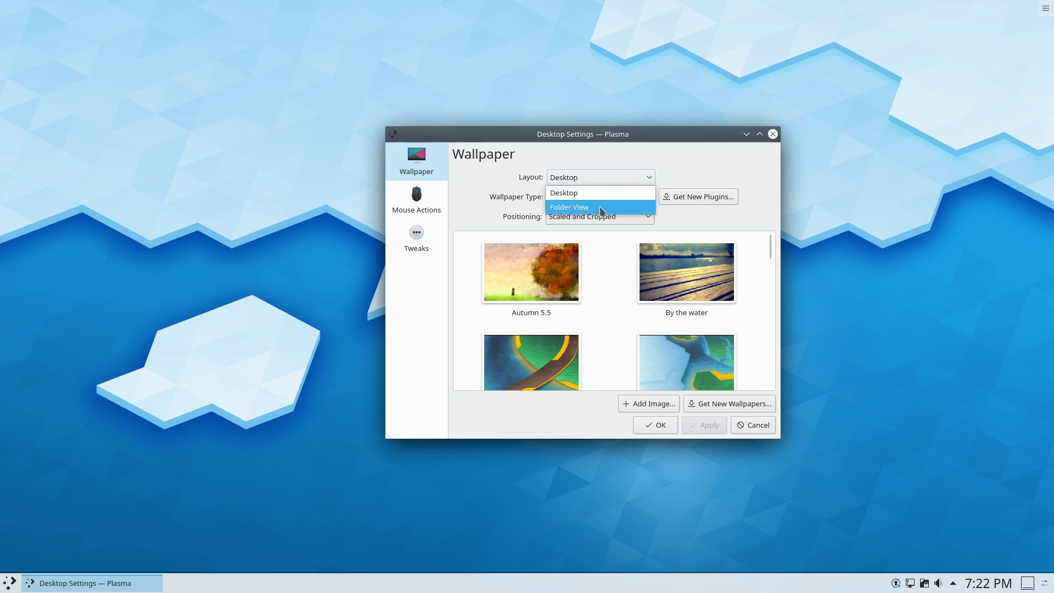
left_click(602, 209)
left_click(617, 212)
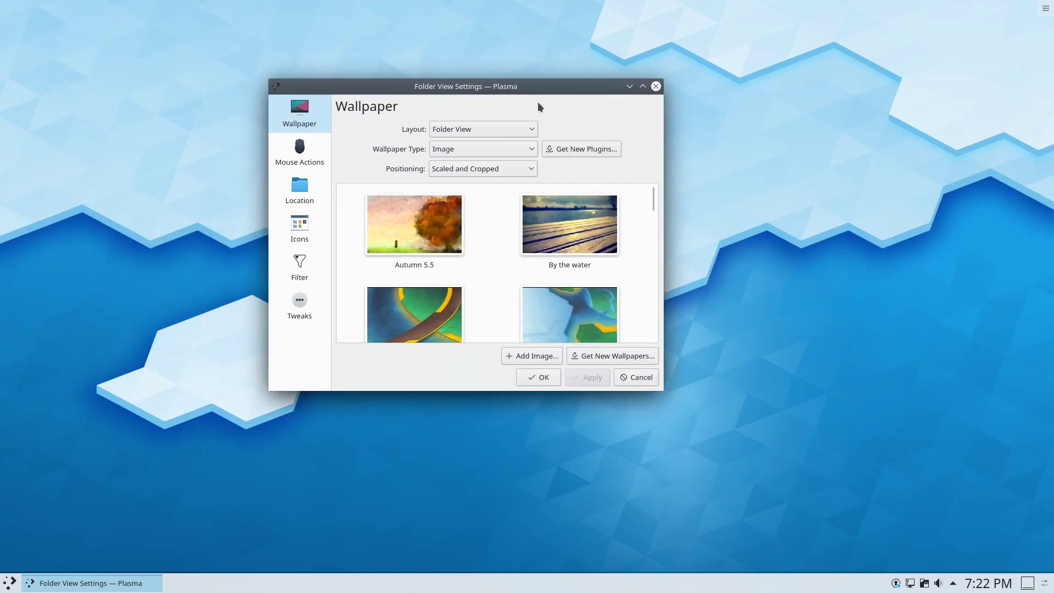
View the Location and Icons pages of the folder view settings and close the dialog
left_click(309, 186)
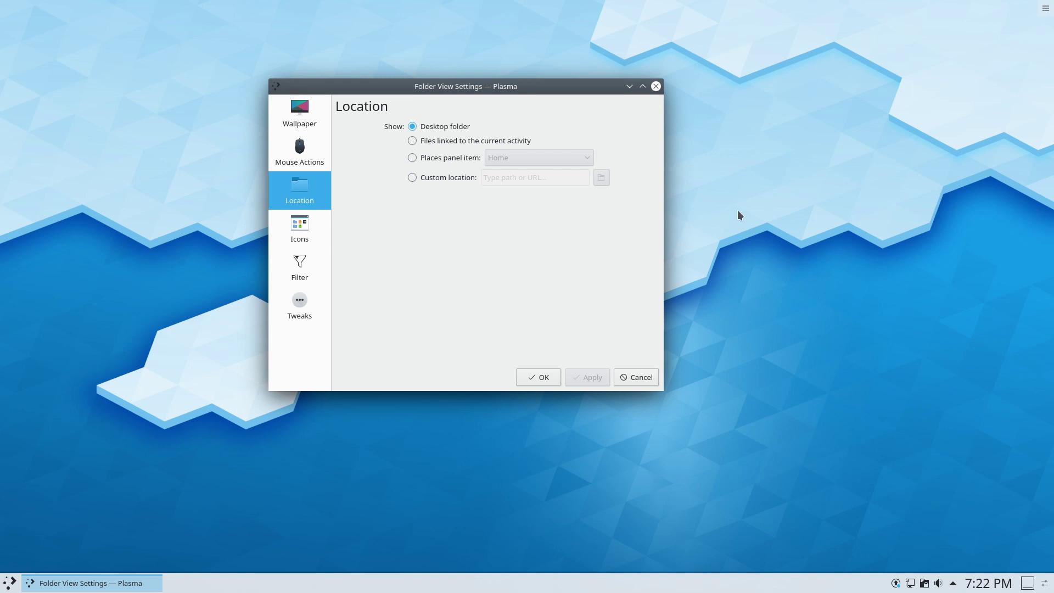
left_click(317, 233)
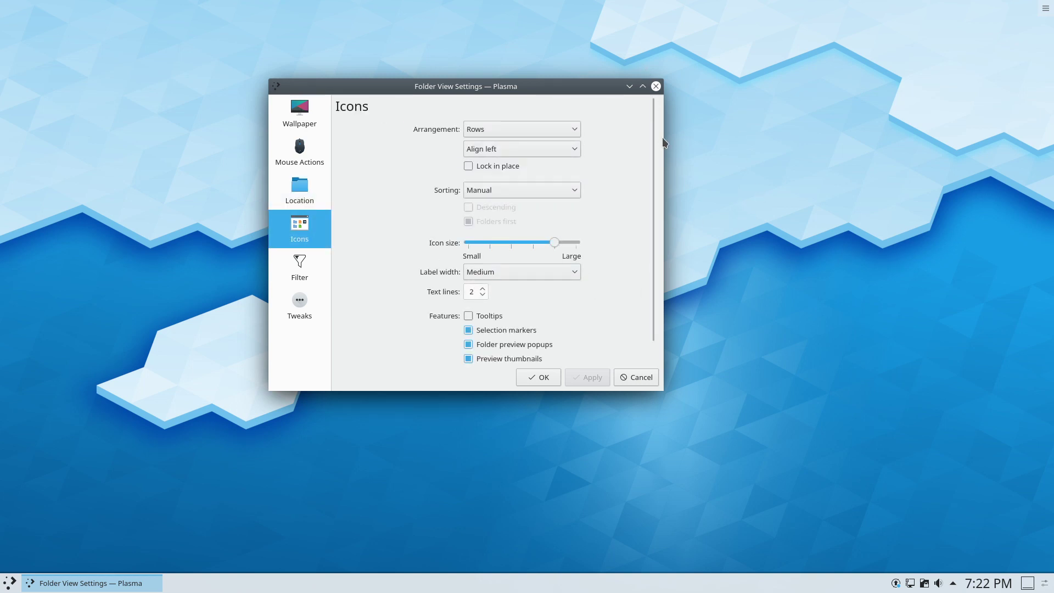
left_click(656, 86)
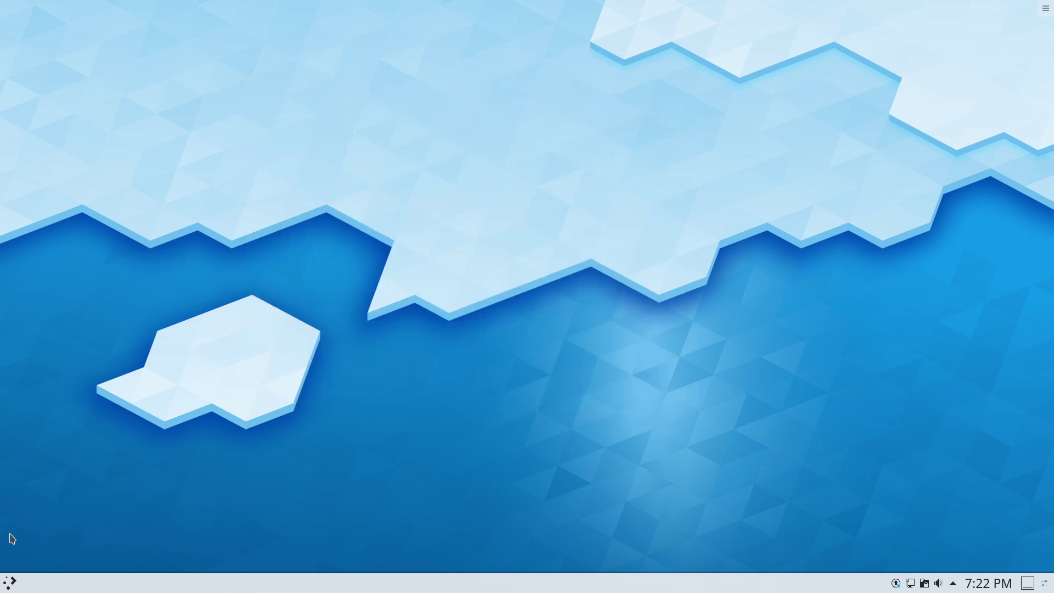
Search the launcher for "term", open Konsole, and move its window to the middle of the desktop
left_click(7, 586)
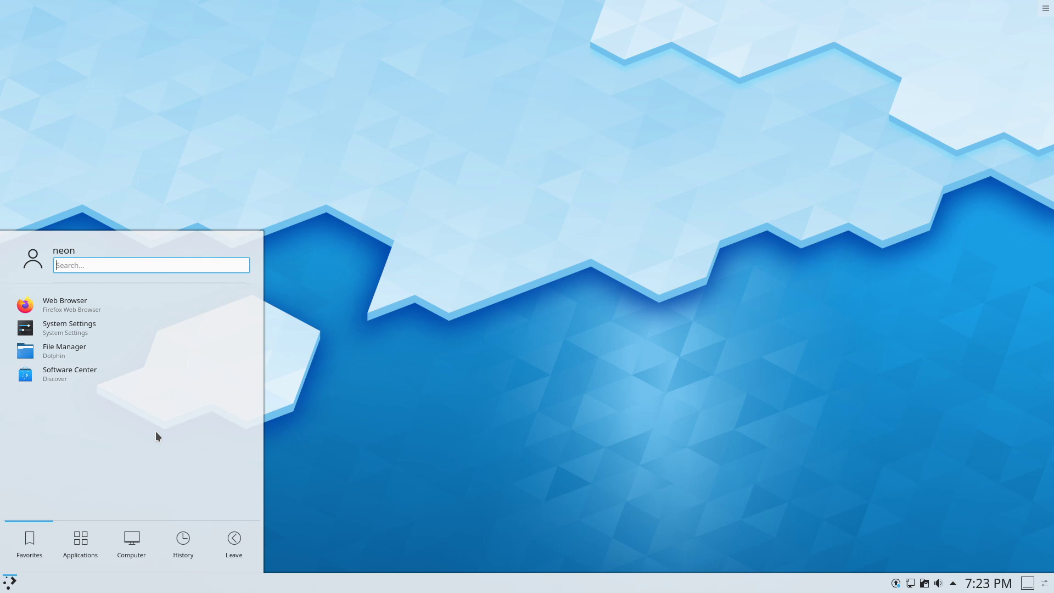
type("term")
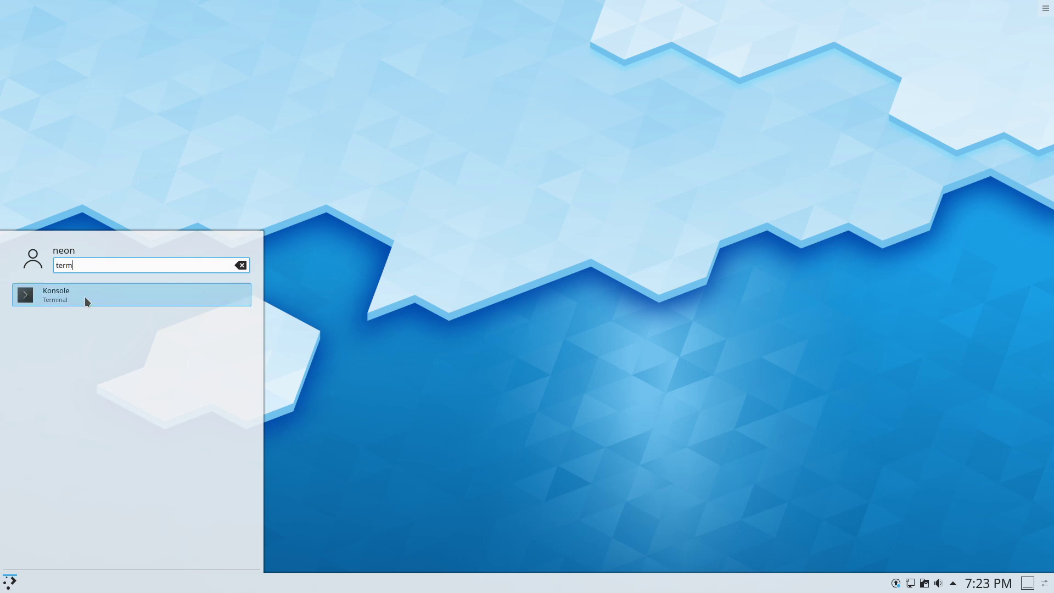
left_click(85, 296)
left_click_drag(218, 15, 524, 166)
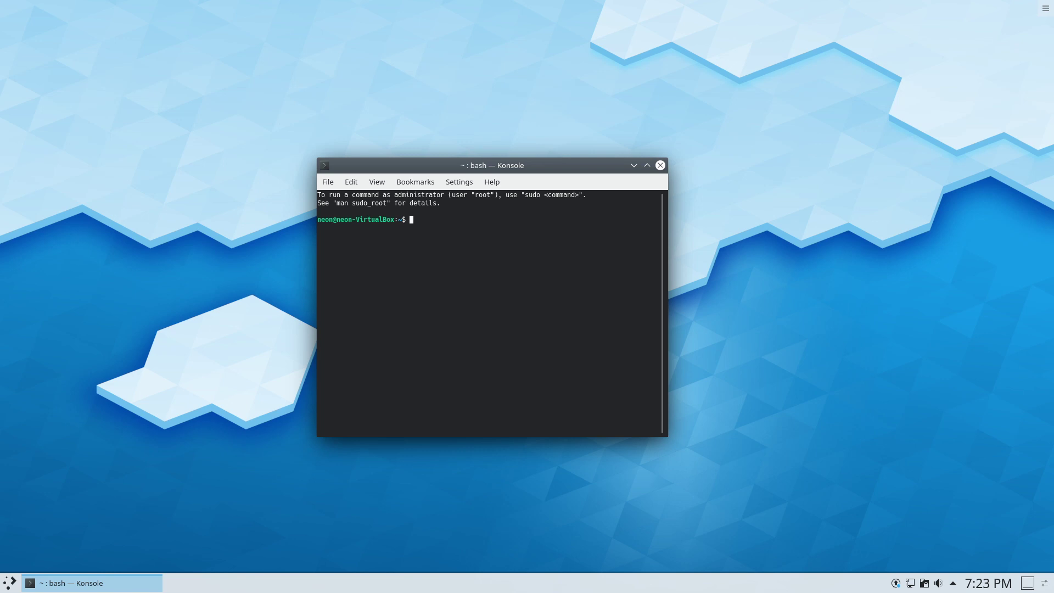
Exit the Konsole session, and close System Monitor on the Solus desktop
type("exit")
key("Return")
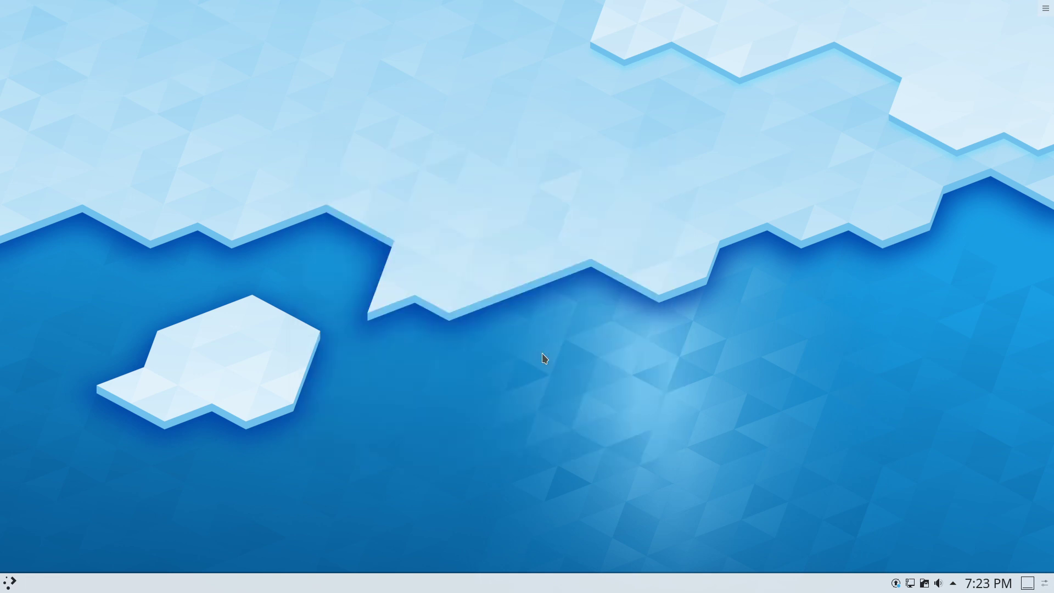
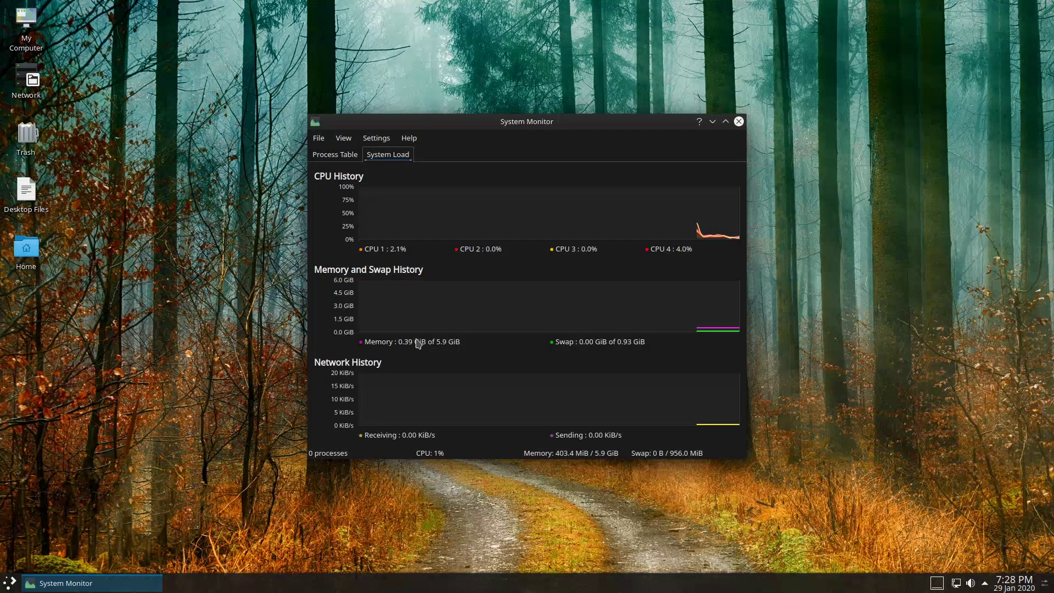
left_click(739, 122)
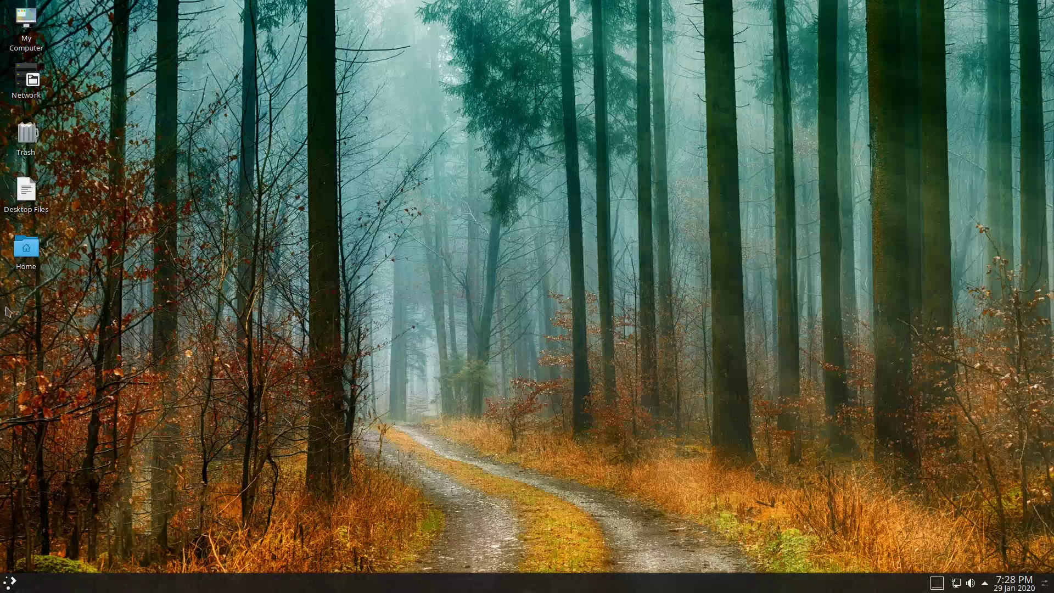
Open the application launcher and look through the applications in the Graphics and Internet categories
left_click(8, 587)
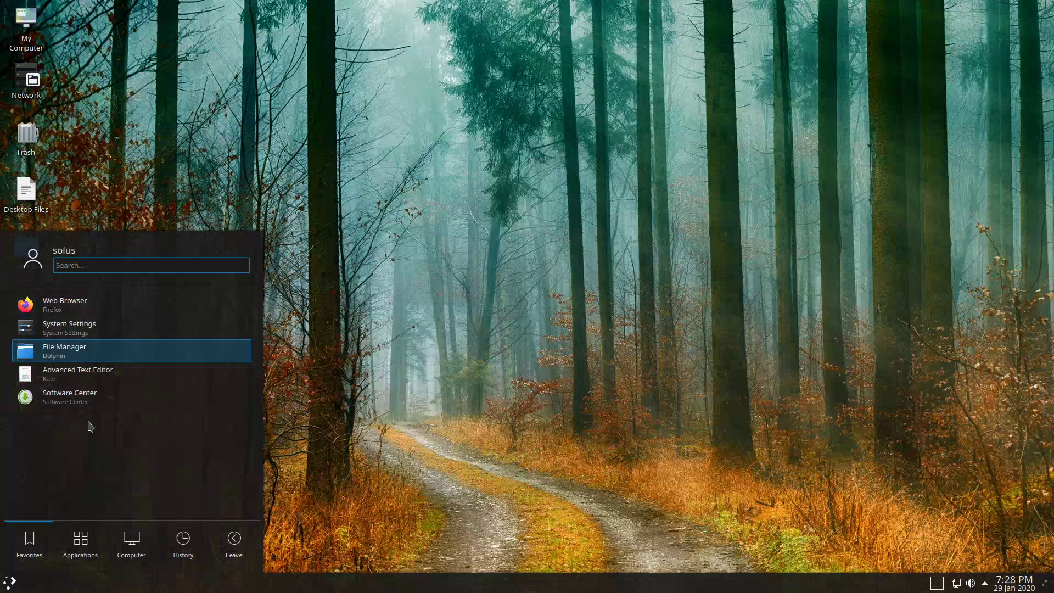
left_click(82, 544)
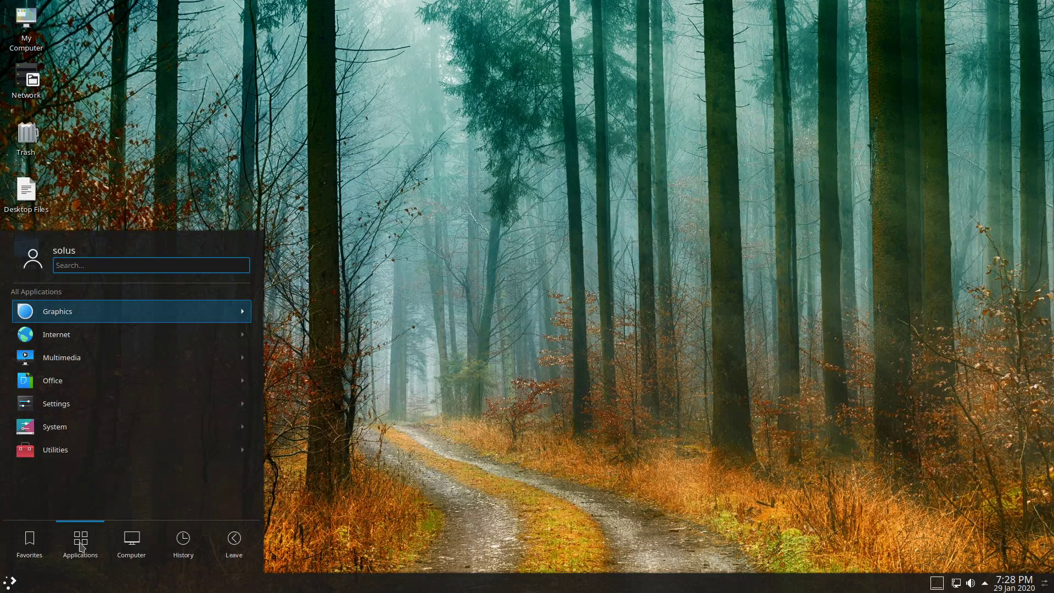
left_click(65, 319)
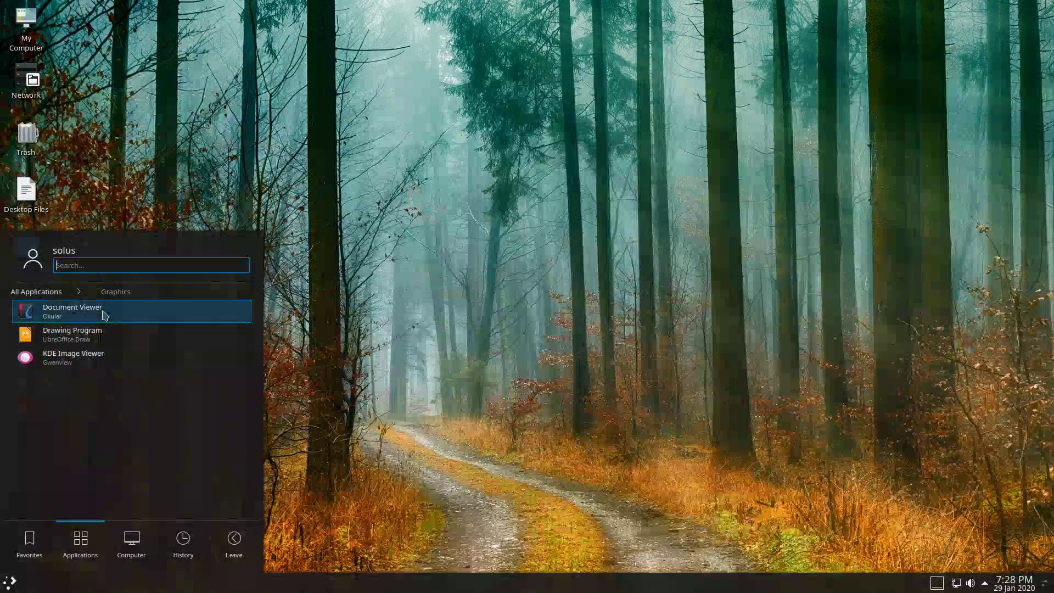
left_click(44, 295)
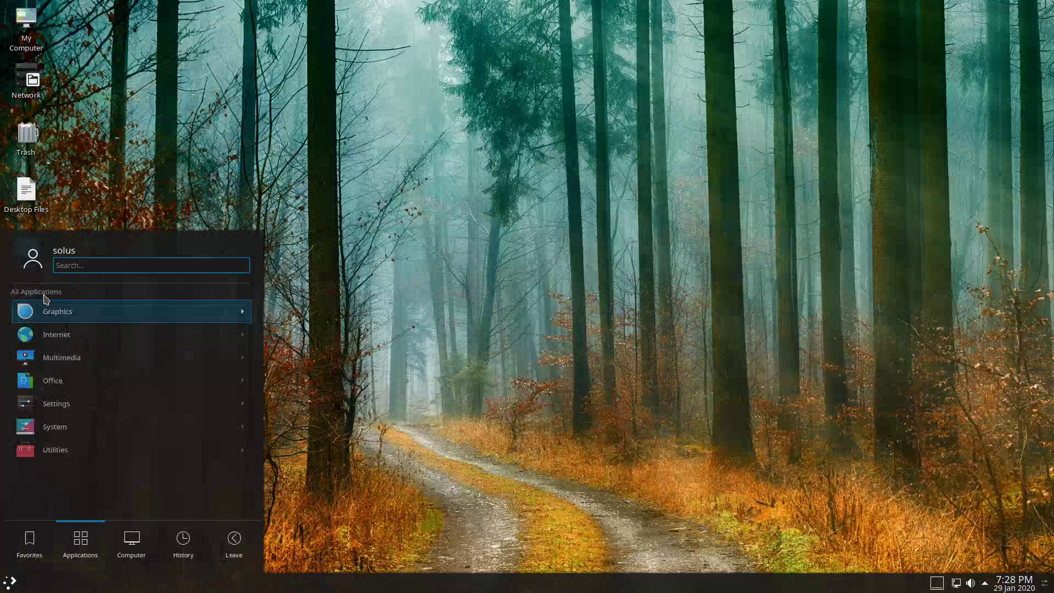
left_click(59, 333)
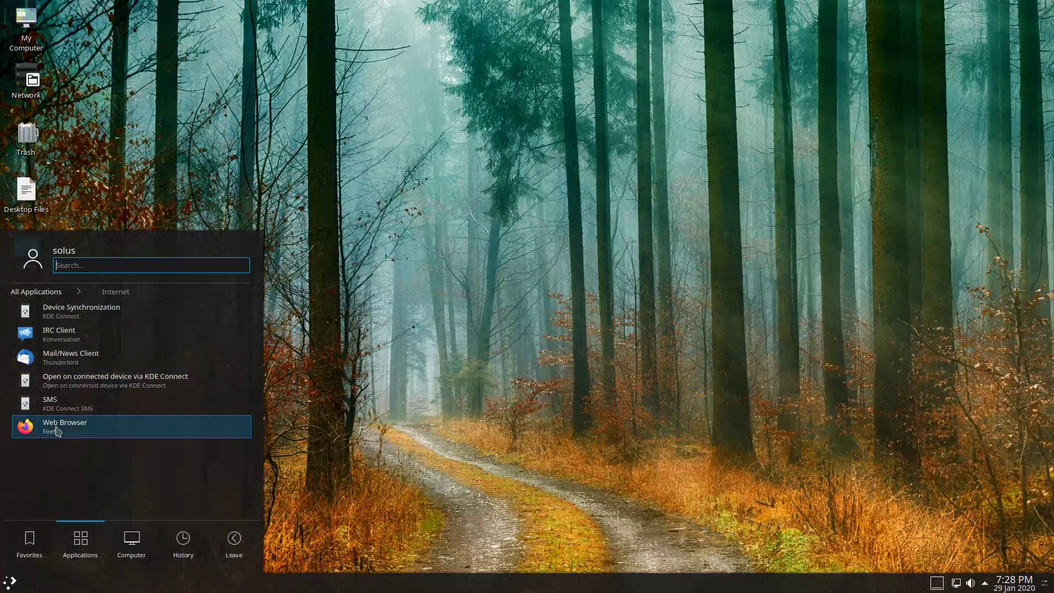
left_click(35, 293)
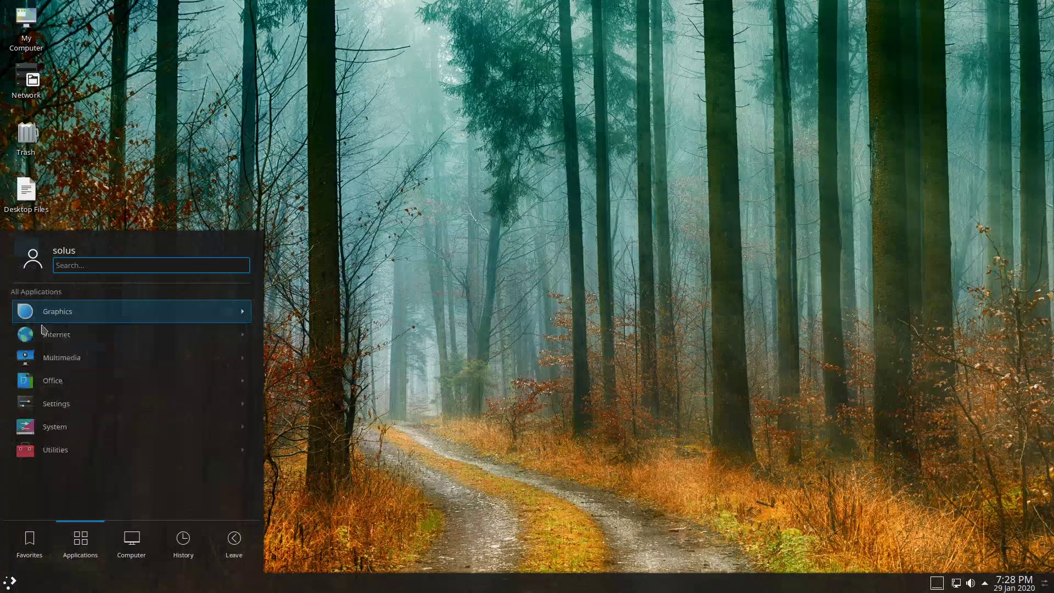
Look through the Multimedia, Office and Settings categories of the launcher, returning to the category list
left_click(60, 358)
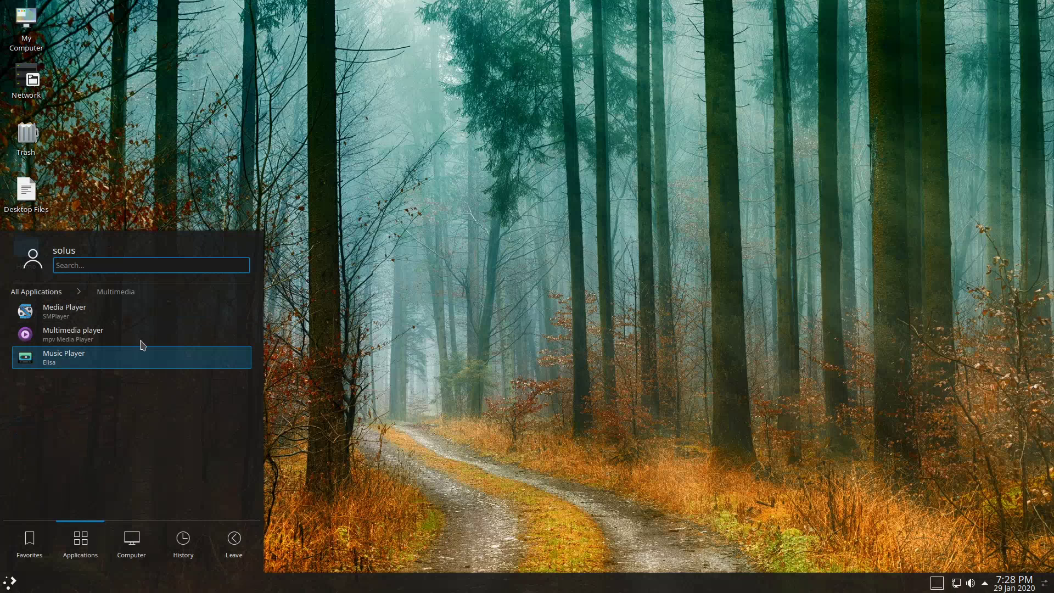
left_click(35, 292)
left_click(72, 379)
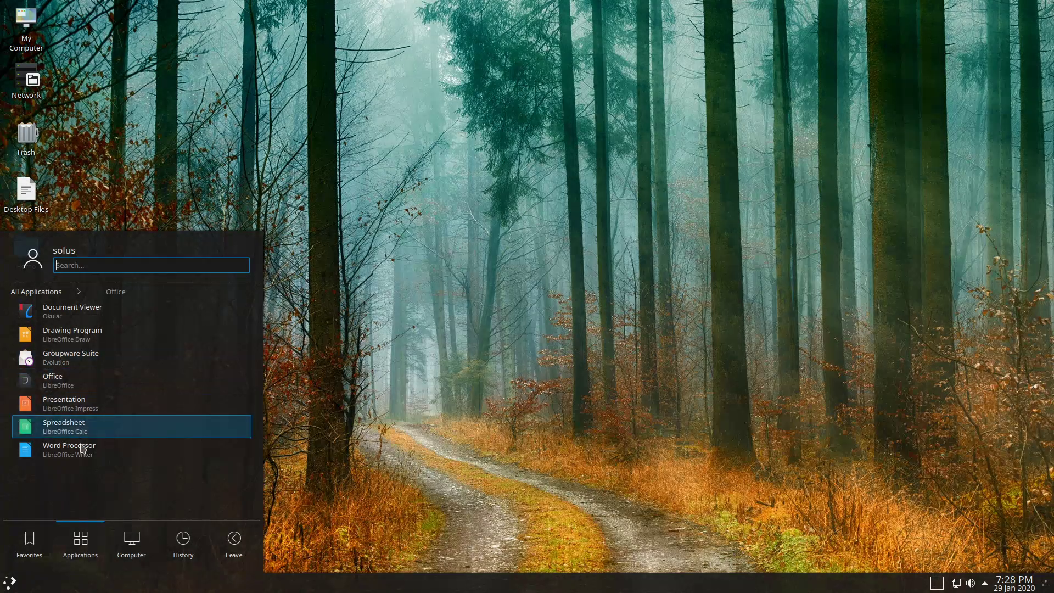
left_click(48, 294)
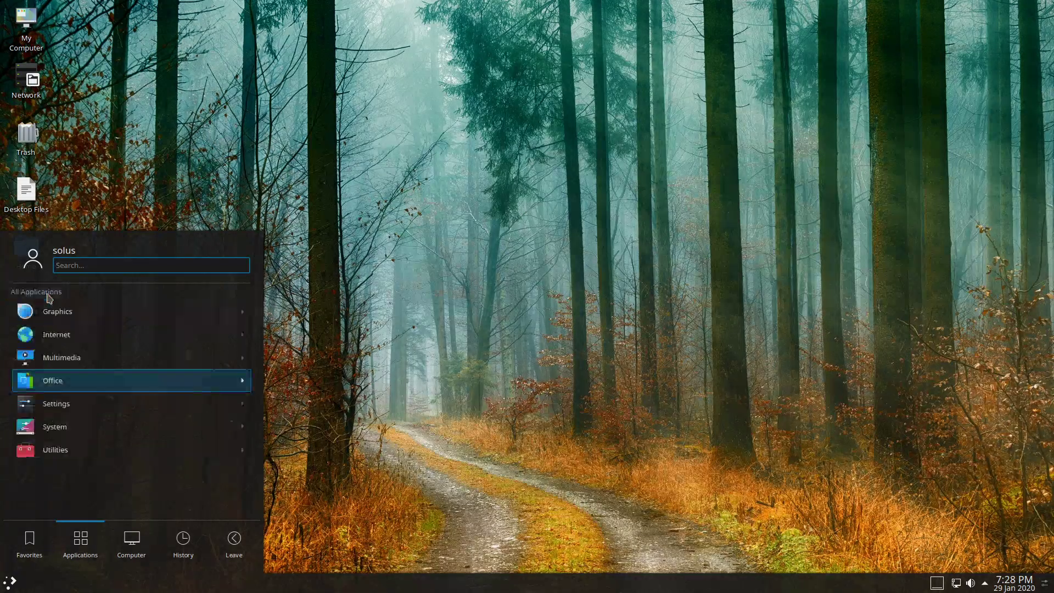
left_click(69, 409)
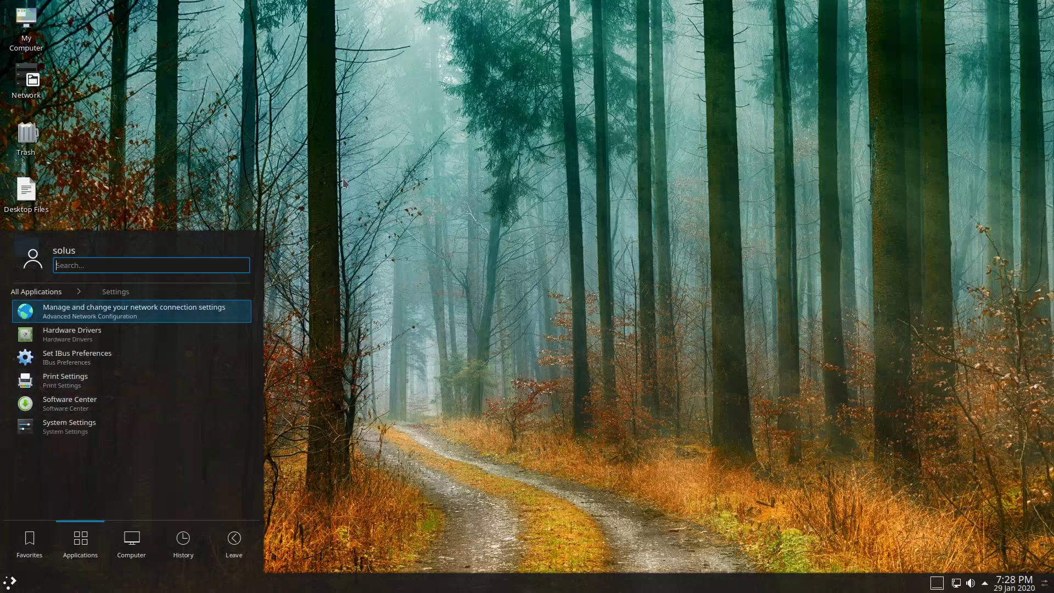
left_click(54, 291)
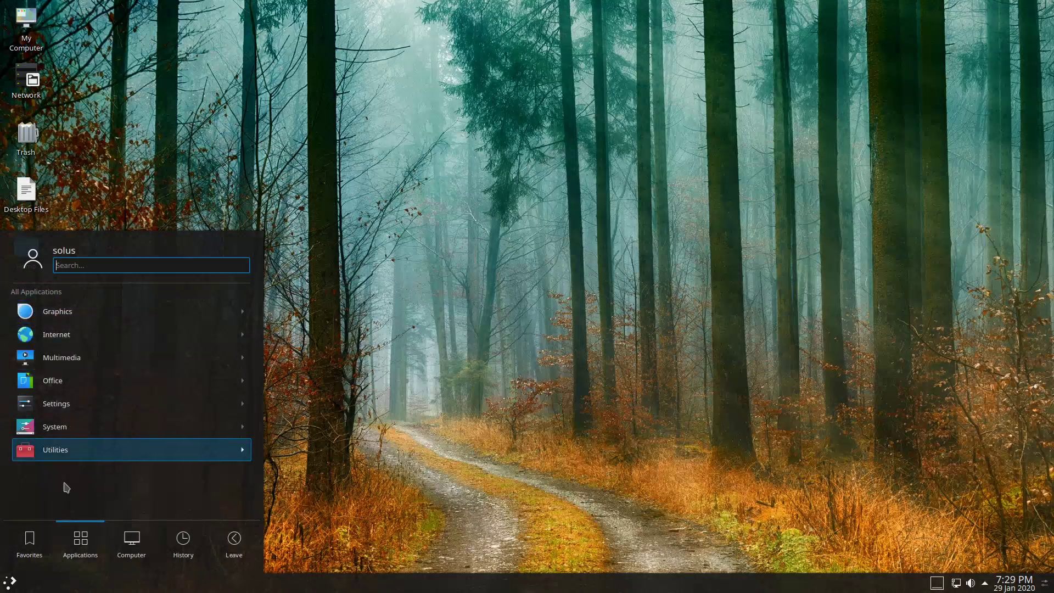
Open System Settings from the launcher favorites, search it for "onlin", clear the search, and move the window higher on the desktop
left_click(31, 540)
left_click(69, 328)
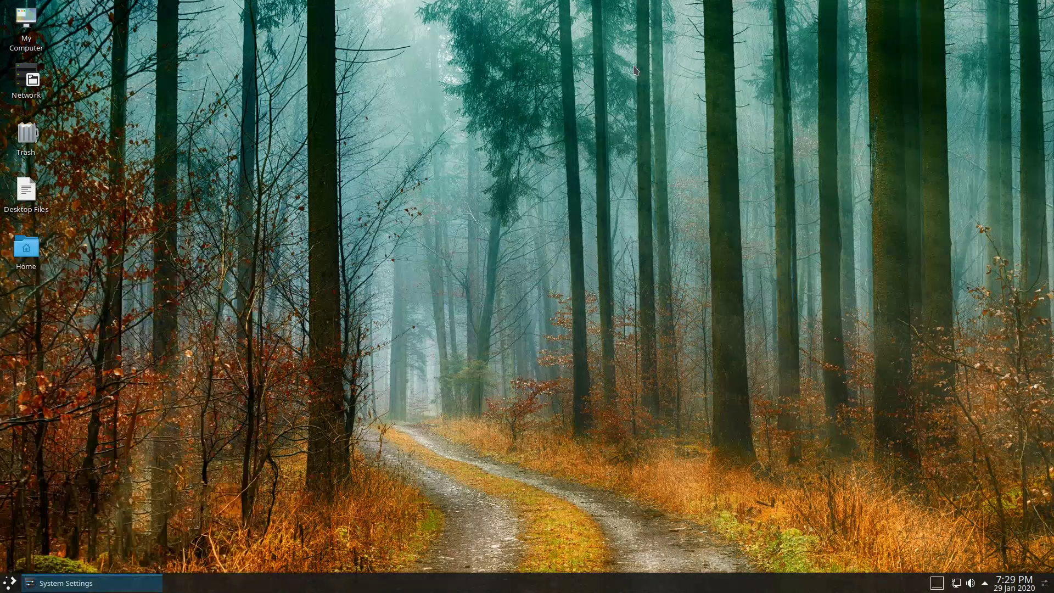
type("onlin")
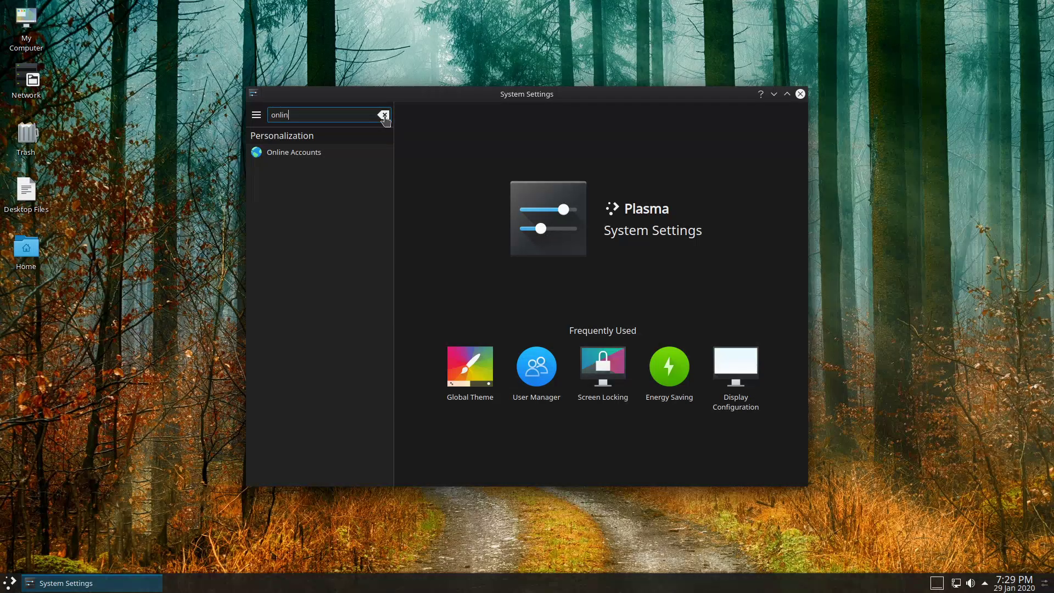
left_click(384, 116)
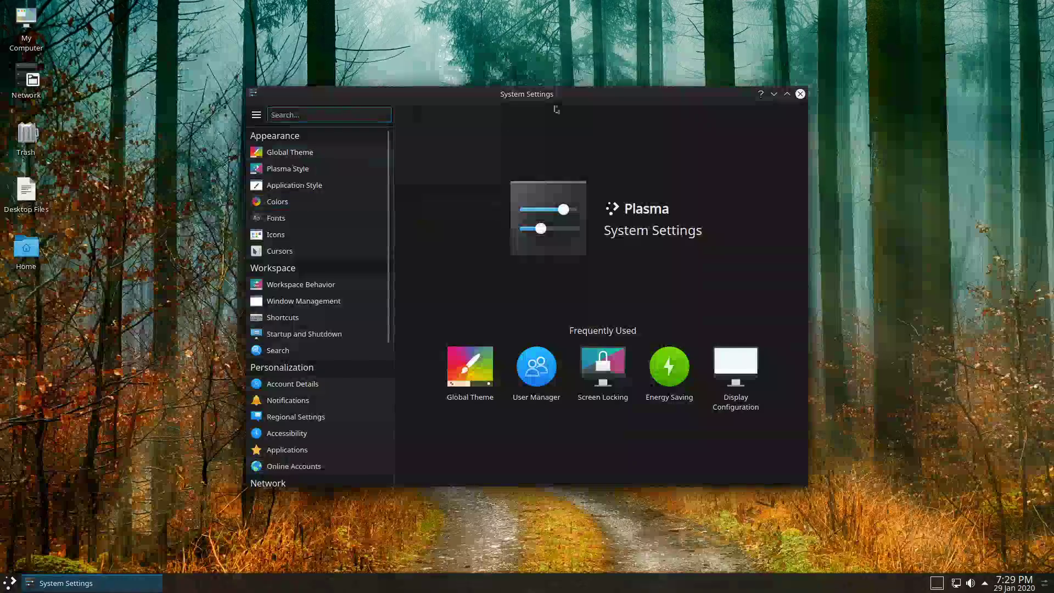
left_click_drag(544, 97, 555, 48)
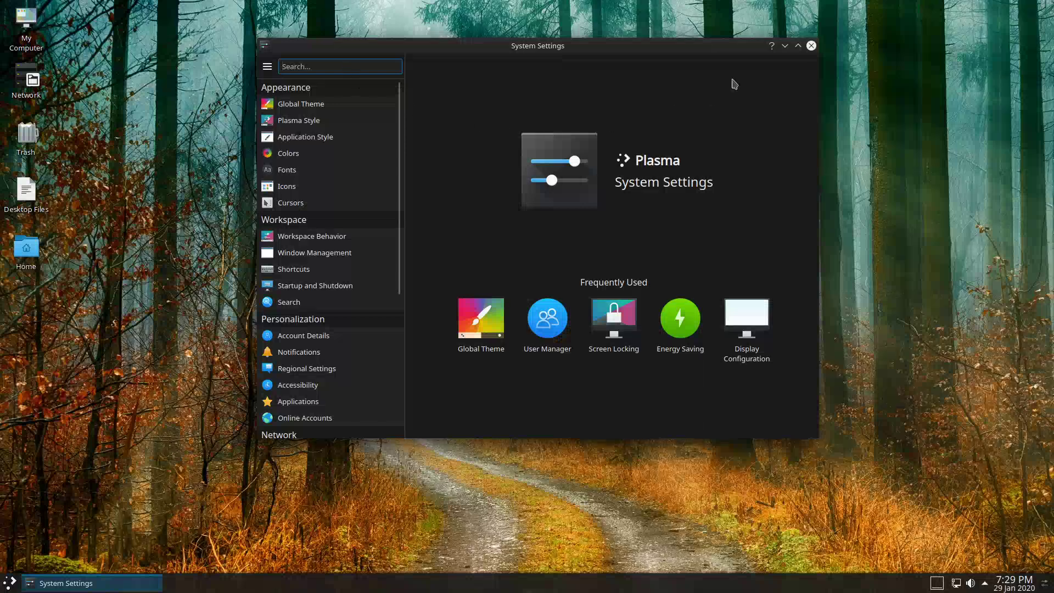
View the Global Theme and Plasma Style pages and close System Settings
left_click(321, 106)
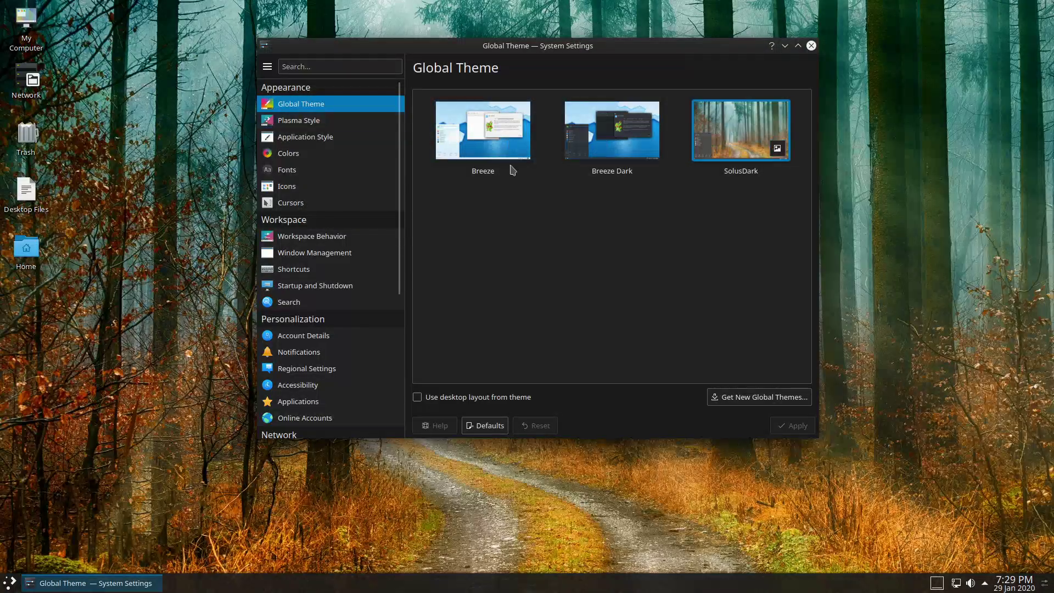
left_click(312, 123)
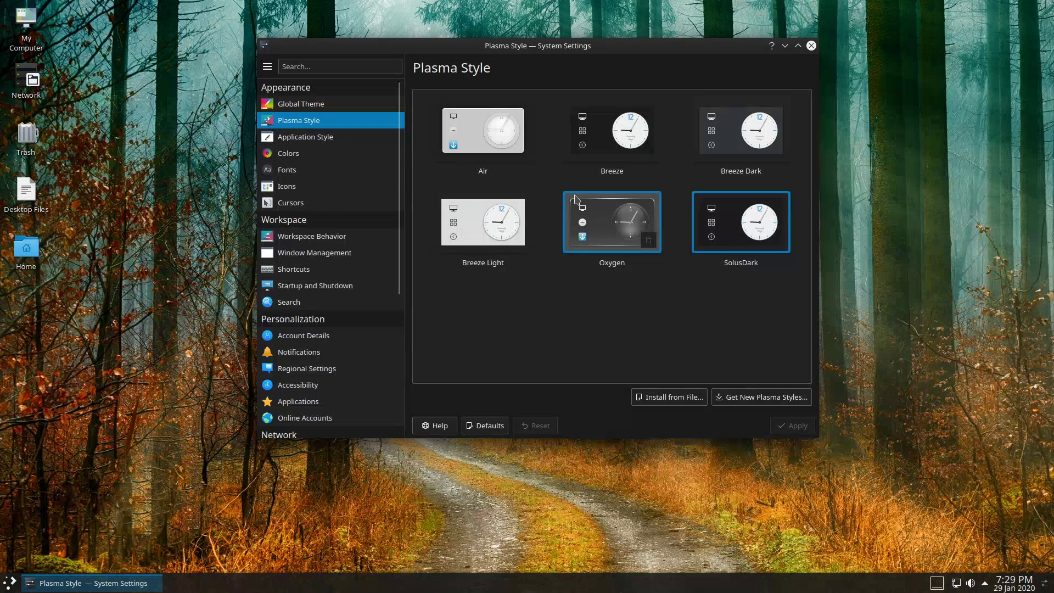
left_click(812, 46)
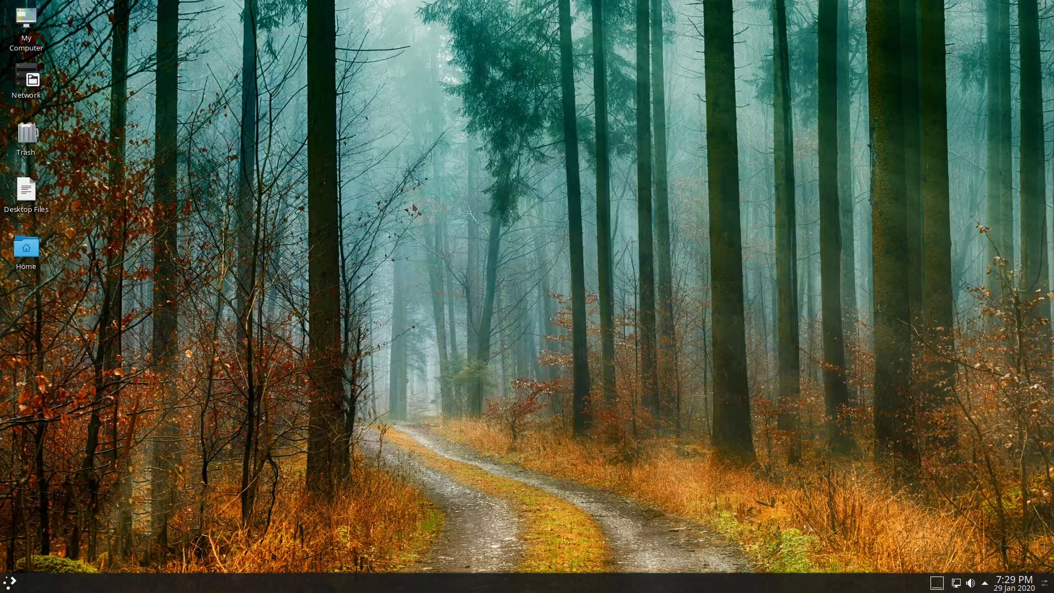
Search the launcher for "about", view the System Information module, and close it
left_click(14, 577)
type("about")
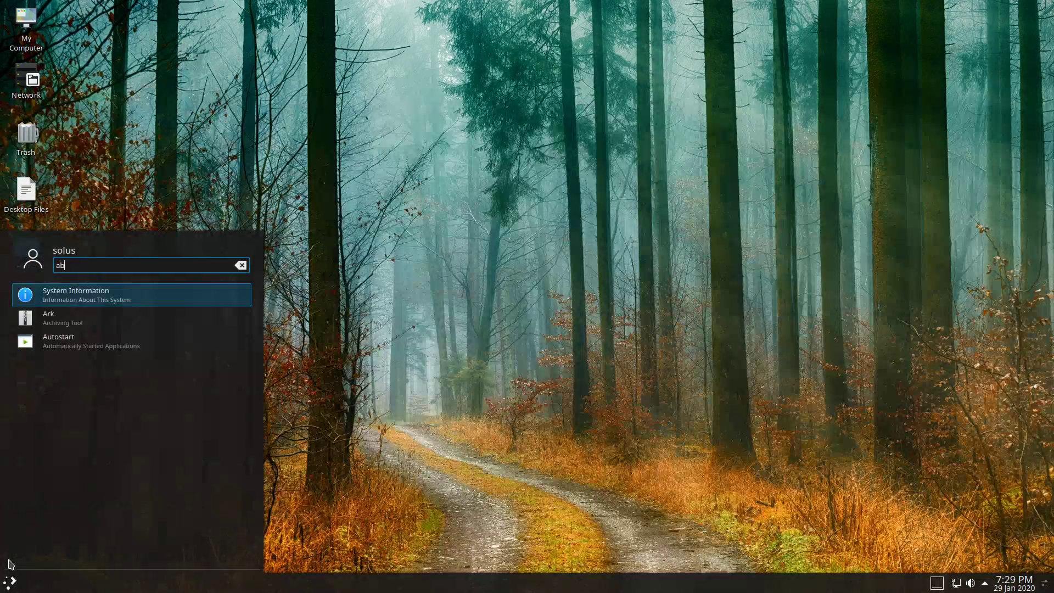
left_click(110, 293)
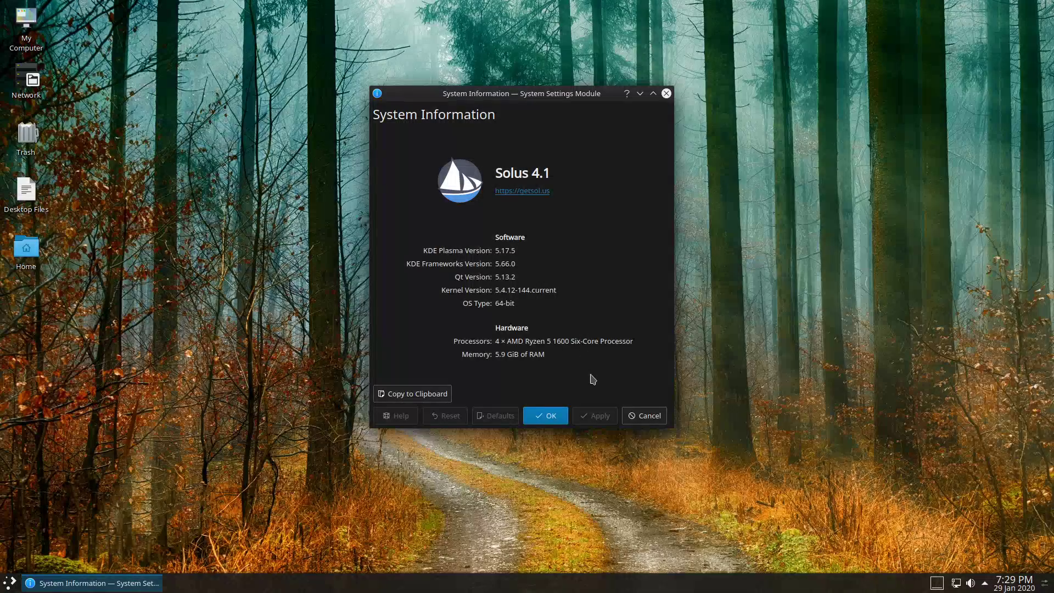
left_click(667, 94)
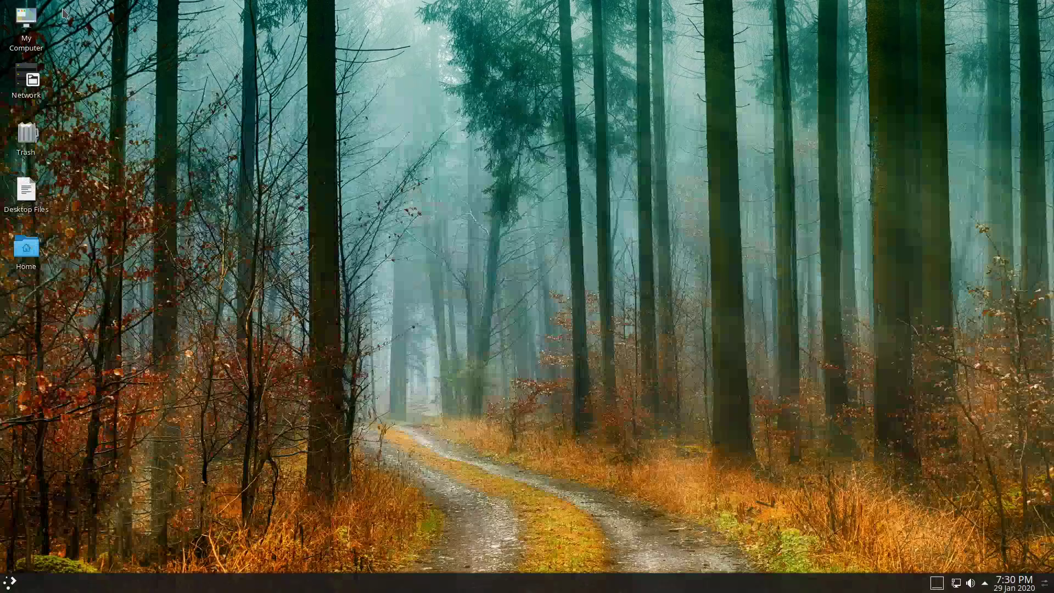
Look through the Utilities and System application categories in the launcher and close it
left_click(10, 582)
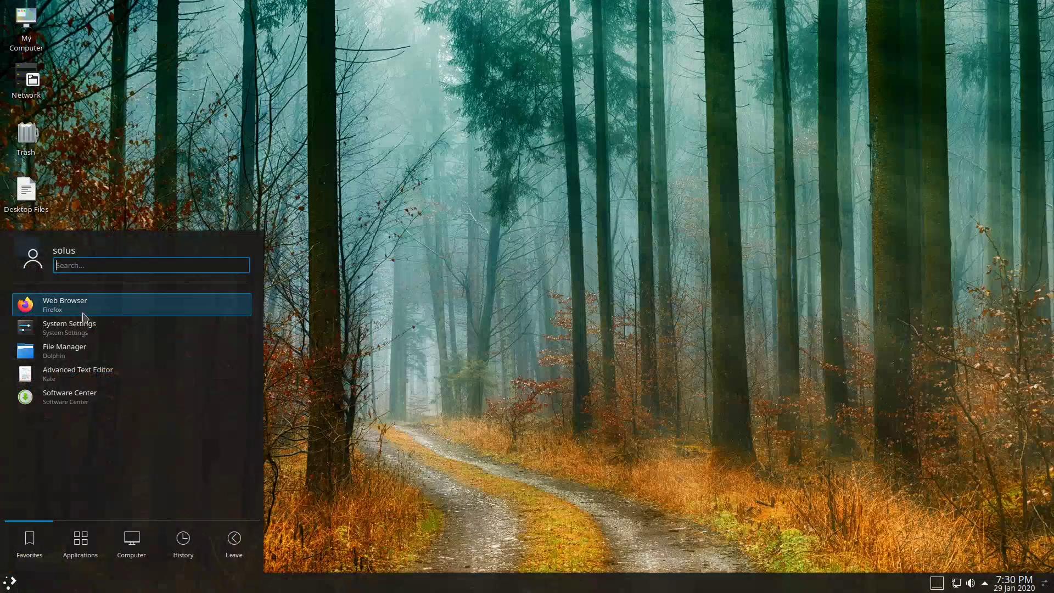
left_click(81, 541)
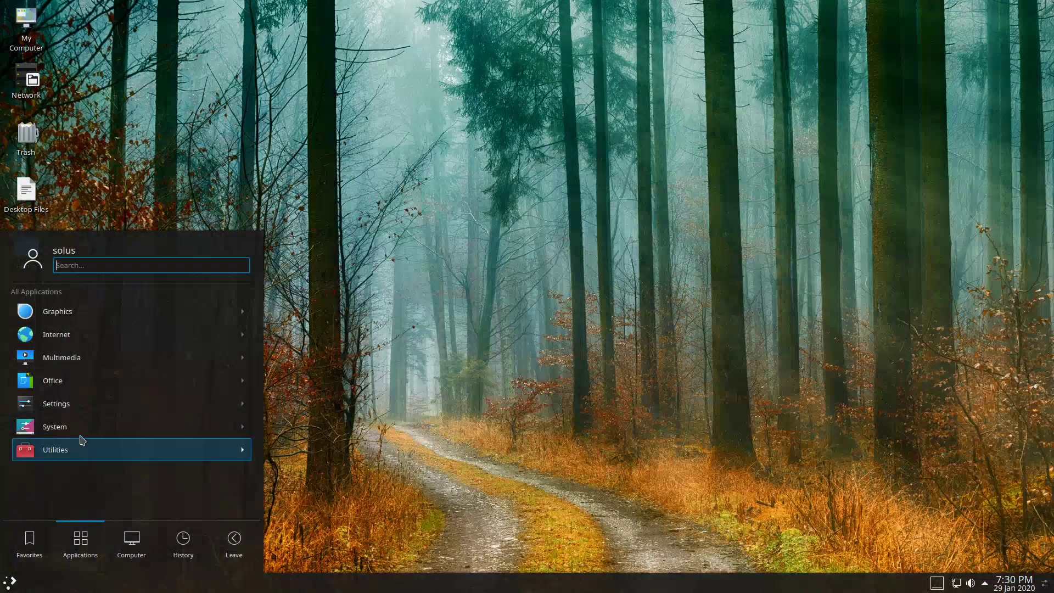
left_click(83, 451)
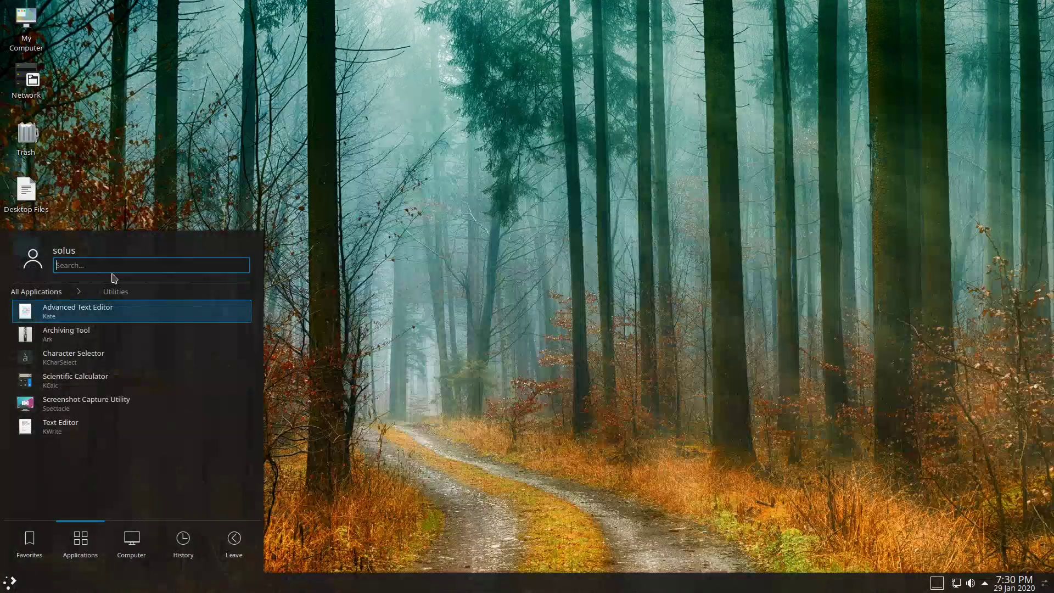
left_click(61, 295)
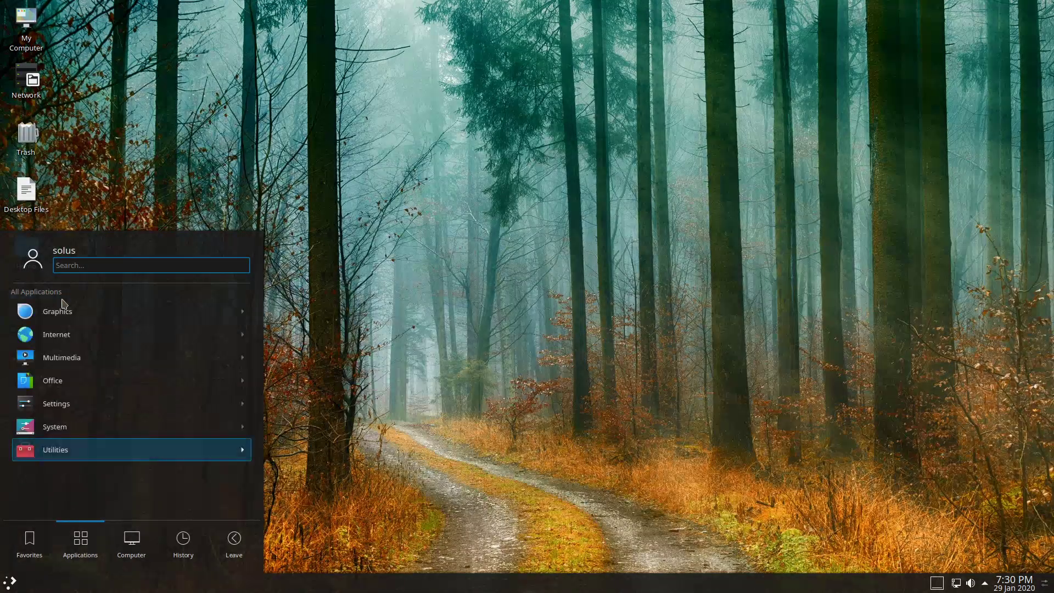
left_click(68, 433)
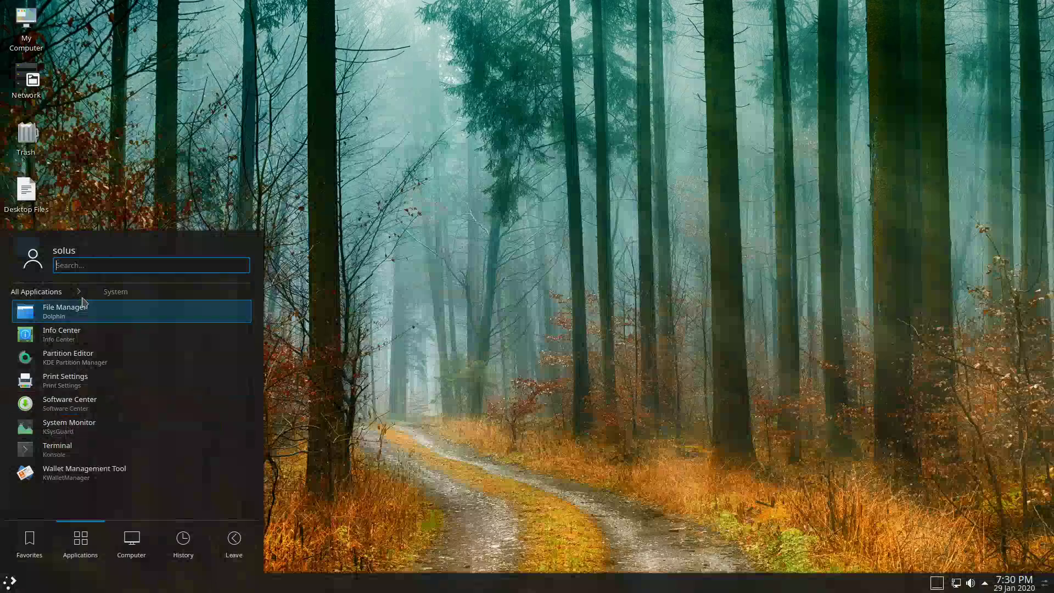
left_click(774, 62)
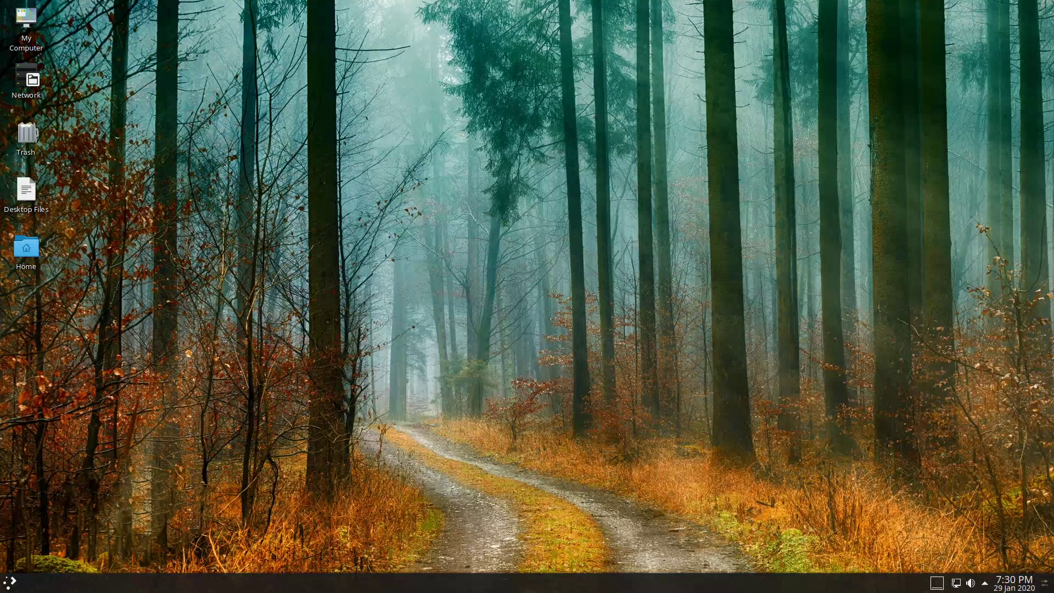
Check the panel's editing controls, and open the desktop's widget list, look through it and close it
left_click(1046, 587)
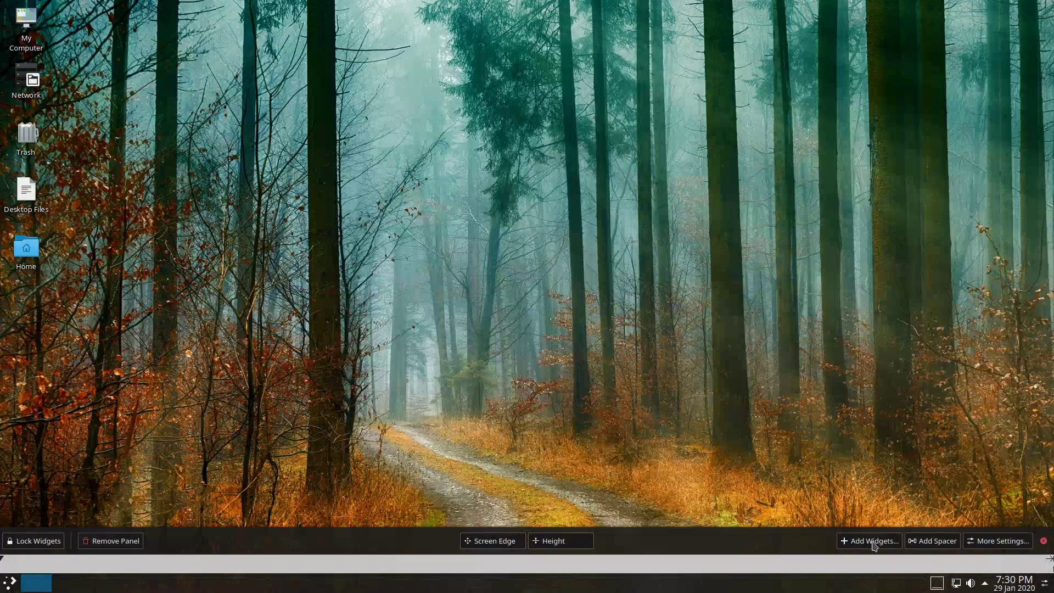
left_click(1044, 541)
right_click(921, 451)
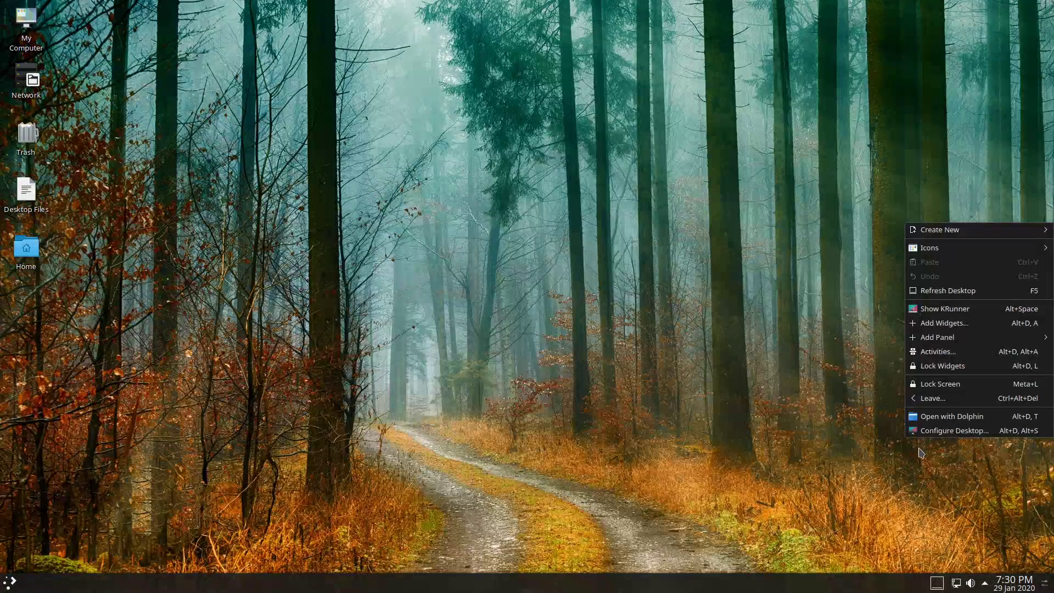
left_click(950, 330)
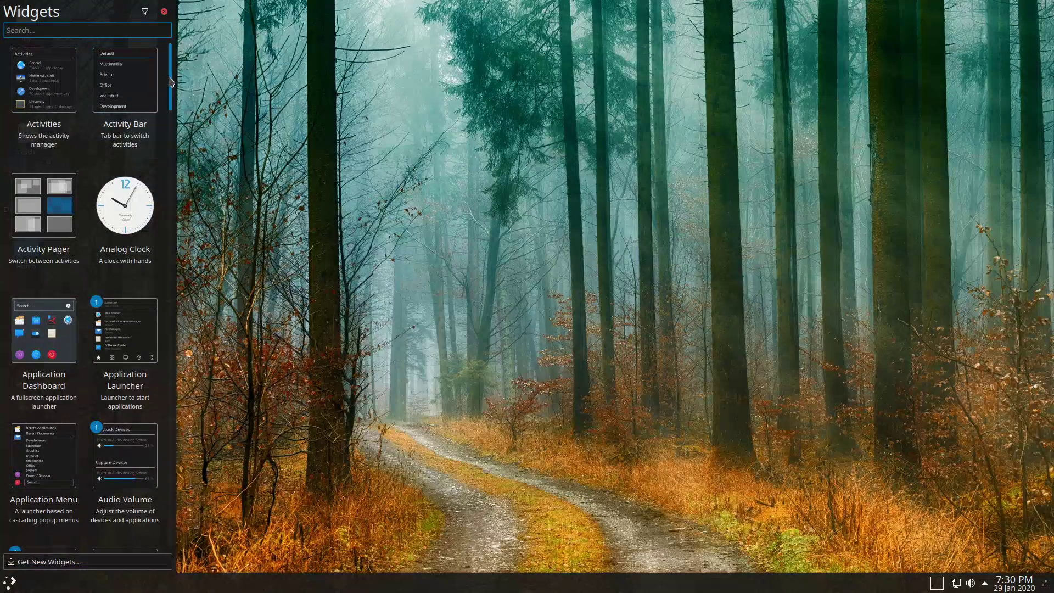
mouse_move(171, 72)
left_mouse_down()
mouse_move(158, 530)
mouse_move(168, 478)
mouse_move(167, 54)
left_mouse_up()
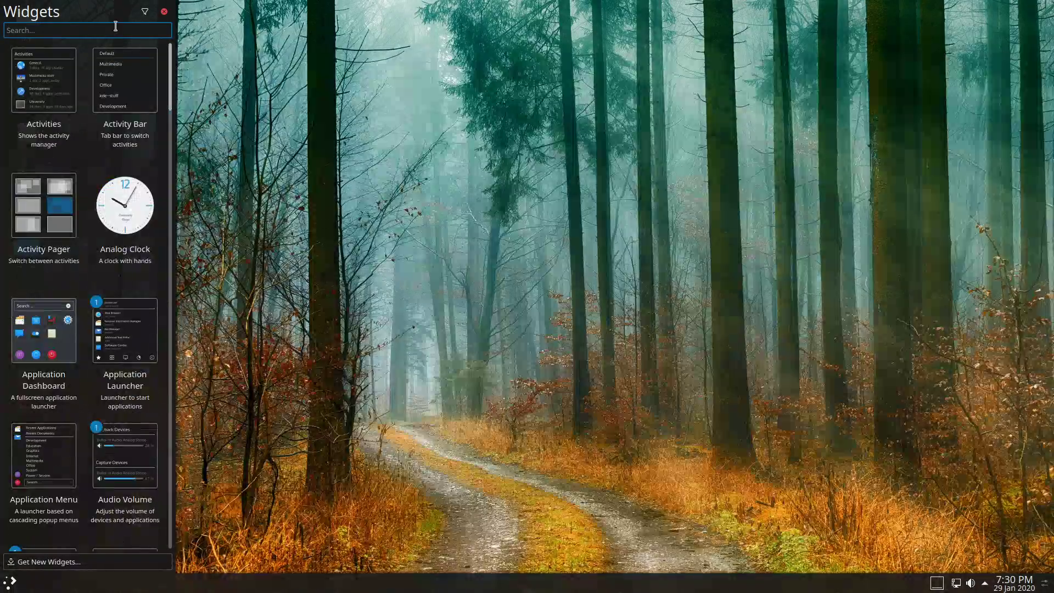
left_click(164, 11)
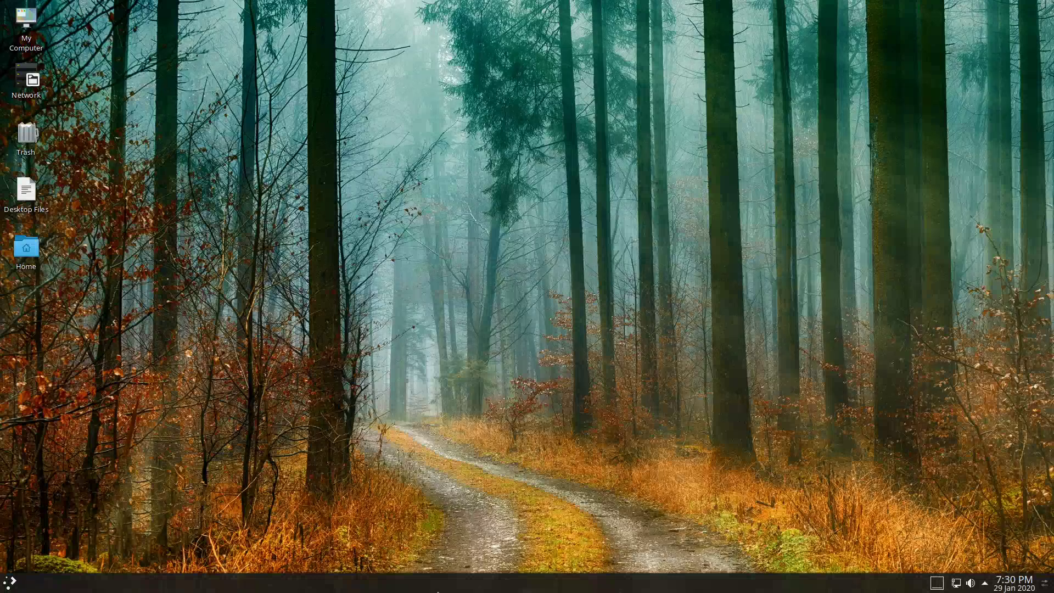
View the alternative widgets offered for the application launcher and cancel without switching
right_click(7, 586)
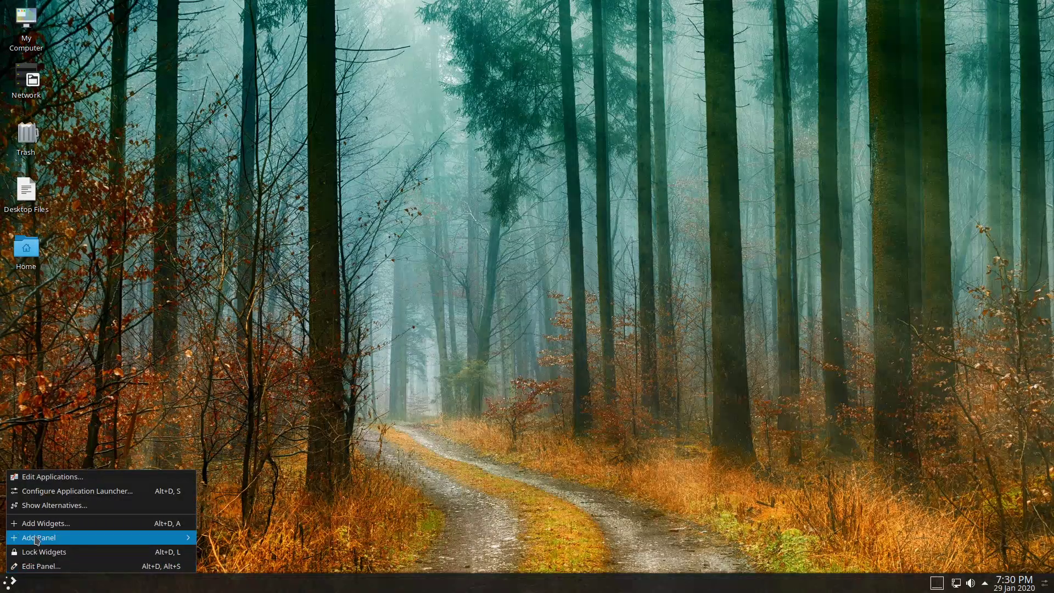
left_click(45, 506)
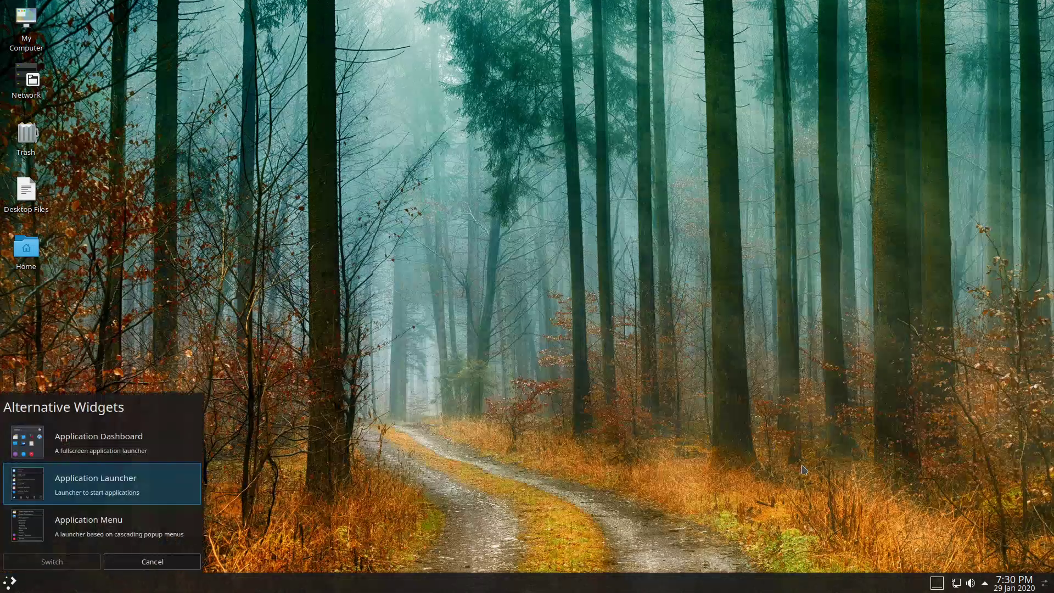
left_click(144, 563)
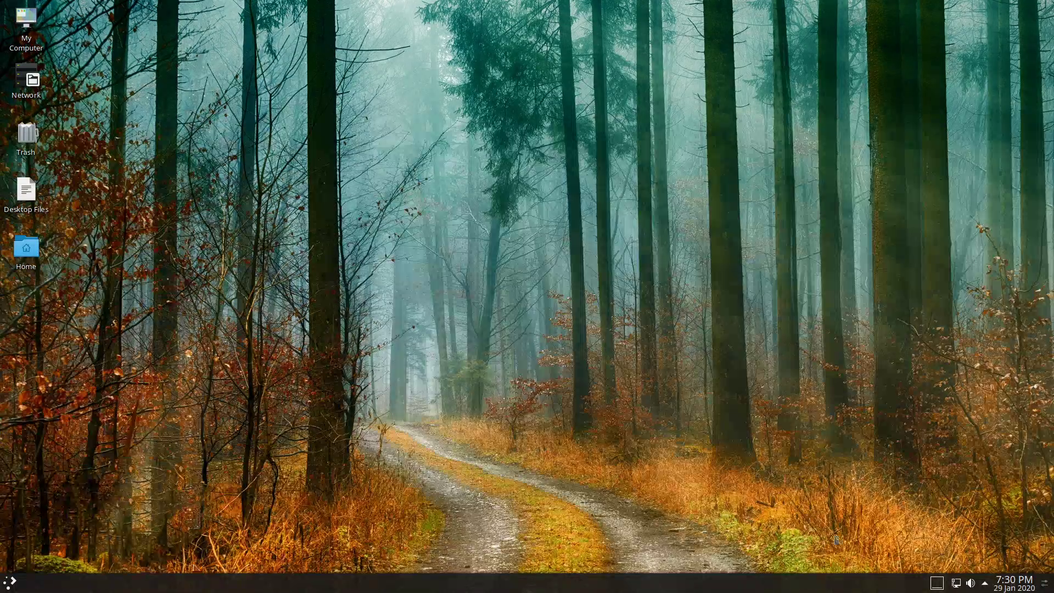
left_click(937, 583)
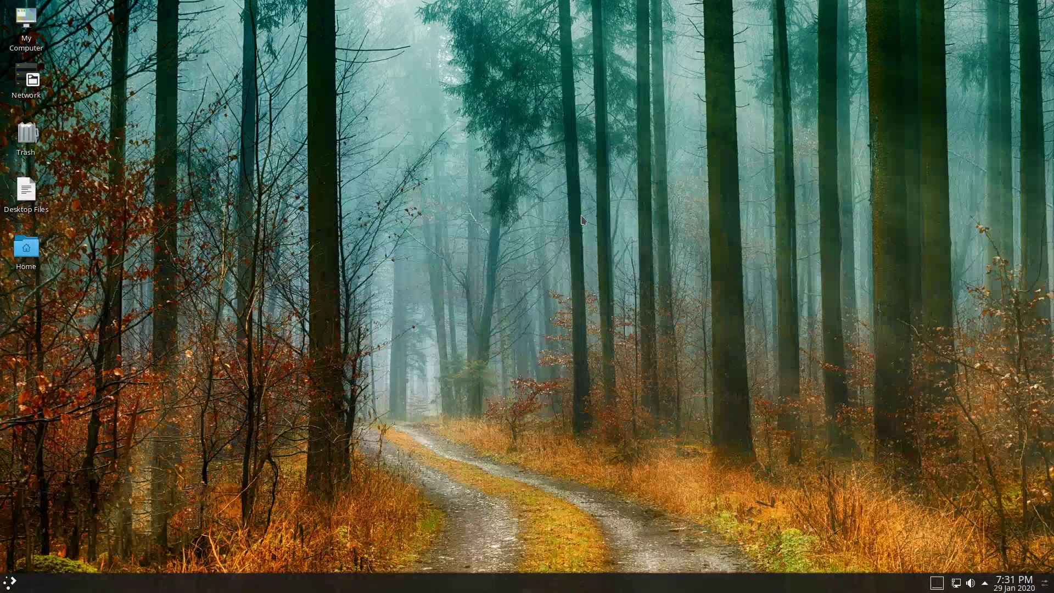
Search the launcher for "ter", open Konsole, and close the terminal with the exit command
left_click(11, 583)
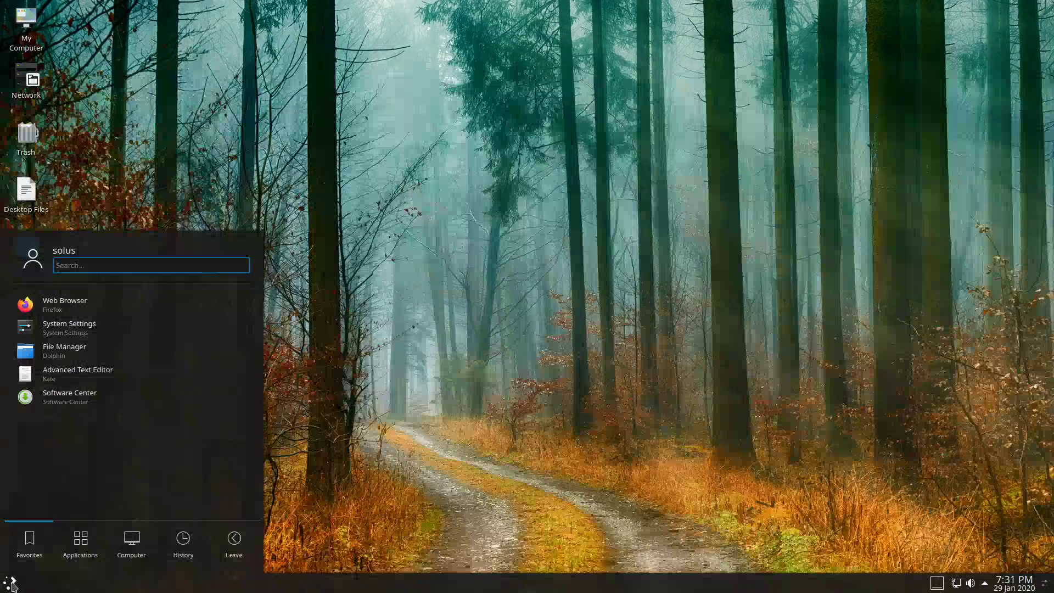
type("ter")
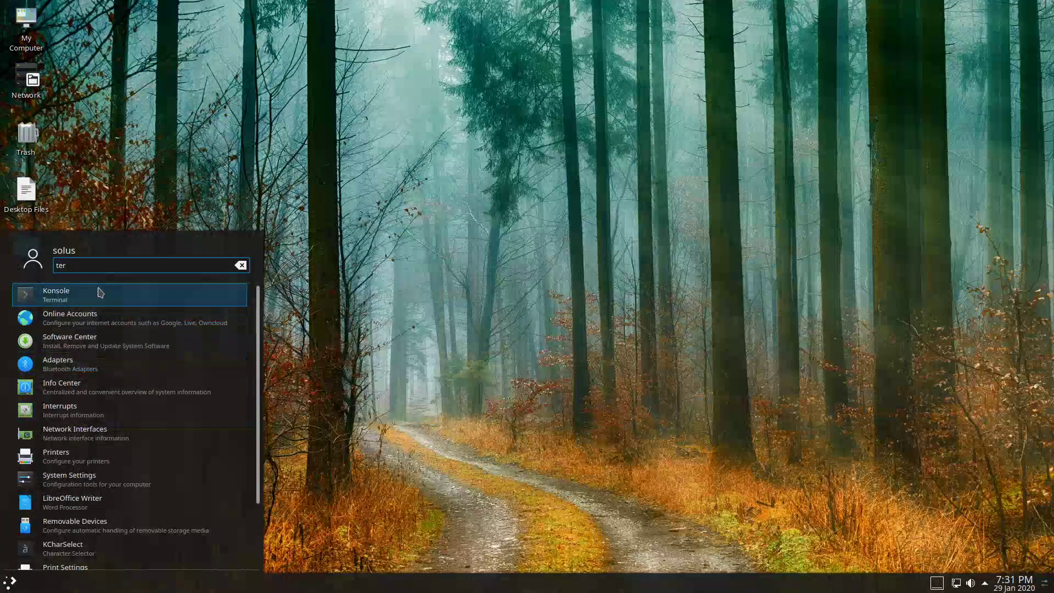
left_click(100, 294)
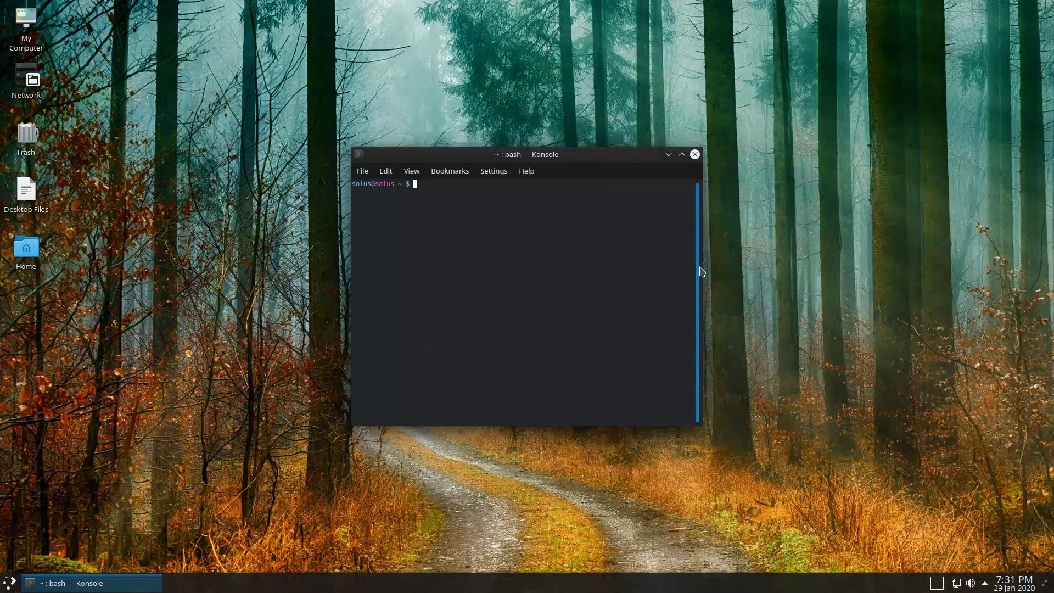
type("exit")
key("Return")
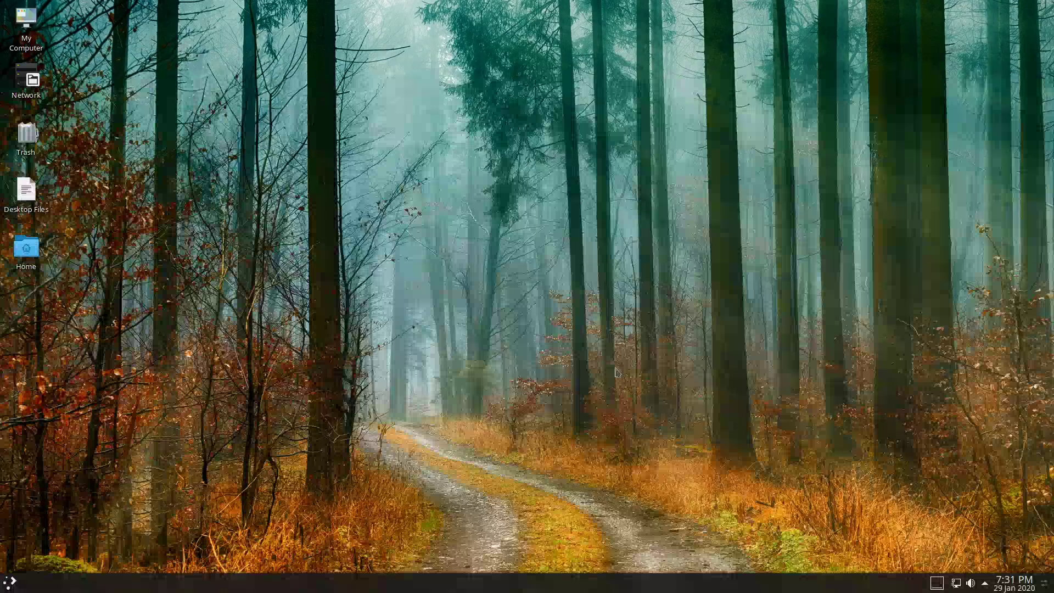
Search the launcher for "soft", open Software Center, and shift its window slightly up and to the left
left_click(10, 582)
type("soft")
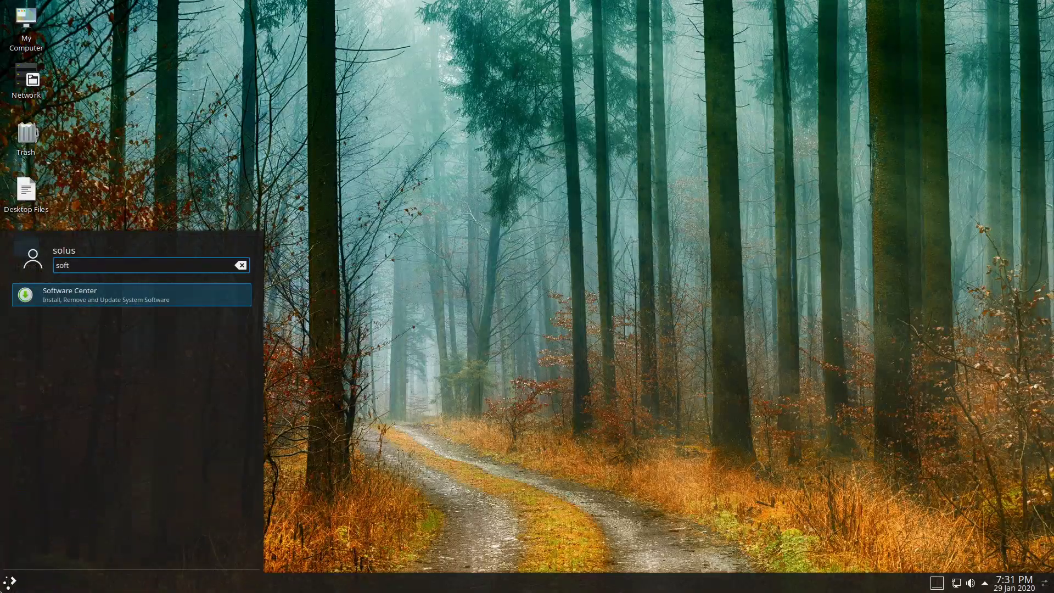
left_click(99, 299)
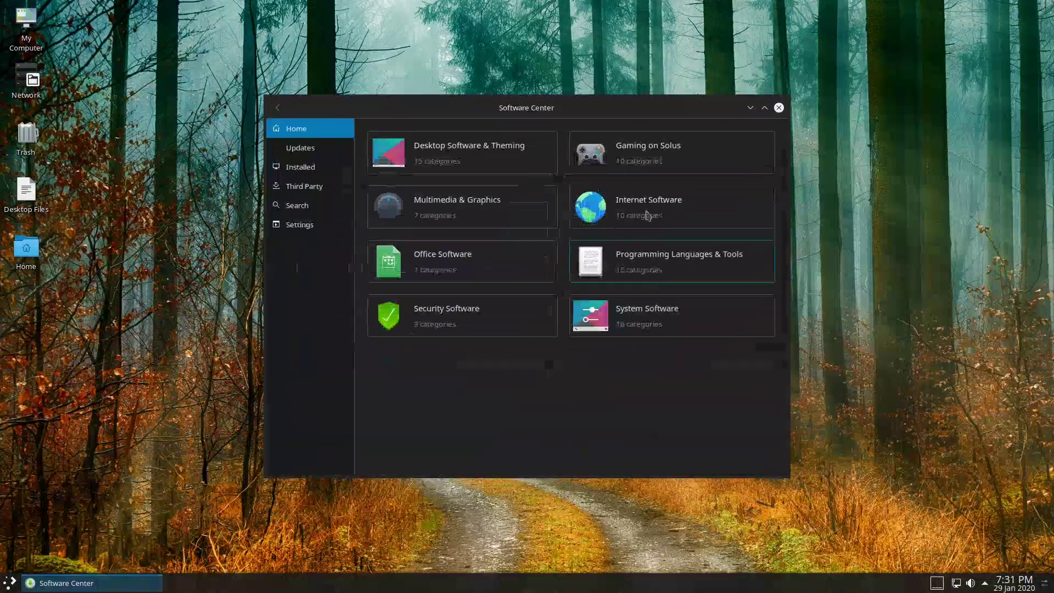
left_click_drag(565, 96, 534, 73)
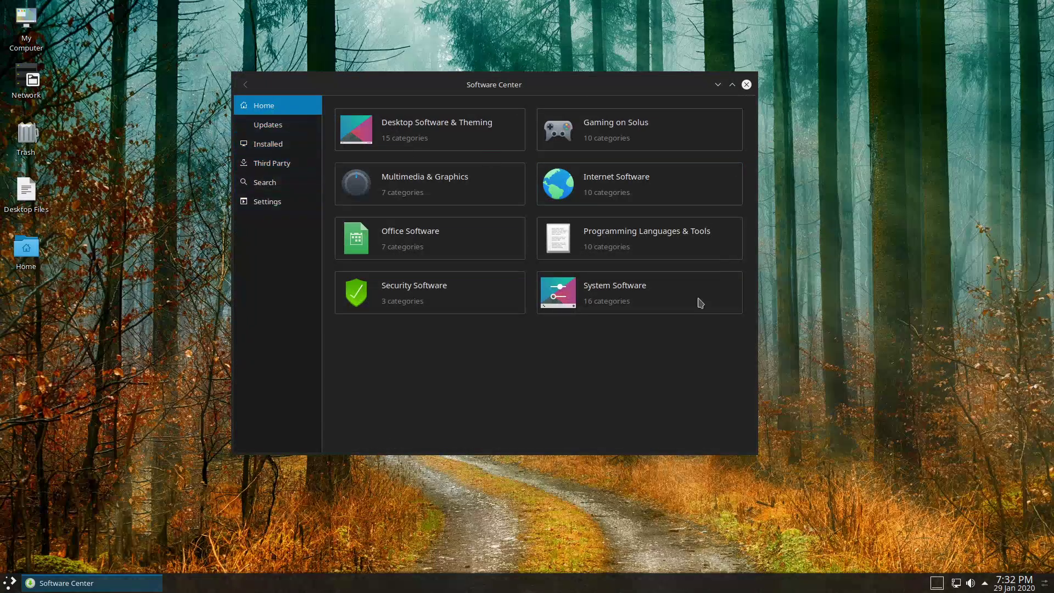
Look through Software Center's Updates, Installed, Third Party and Search pages, including the full third-party application list, and close it
left_click(270, 128)
left_click(257, 146)
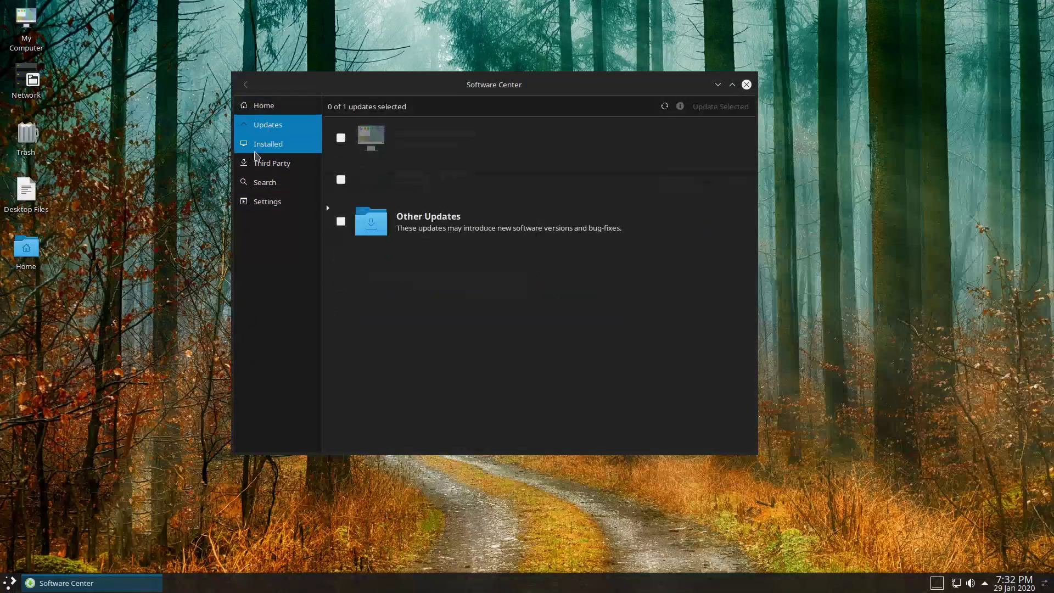
left_click(269, 125)
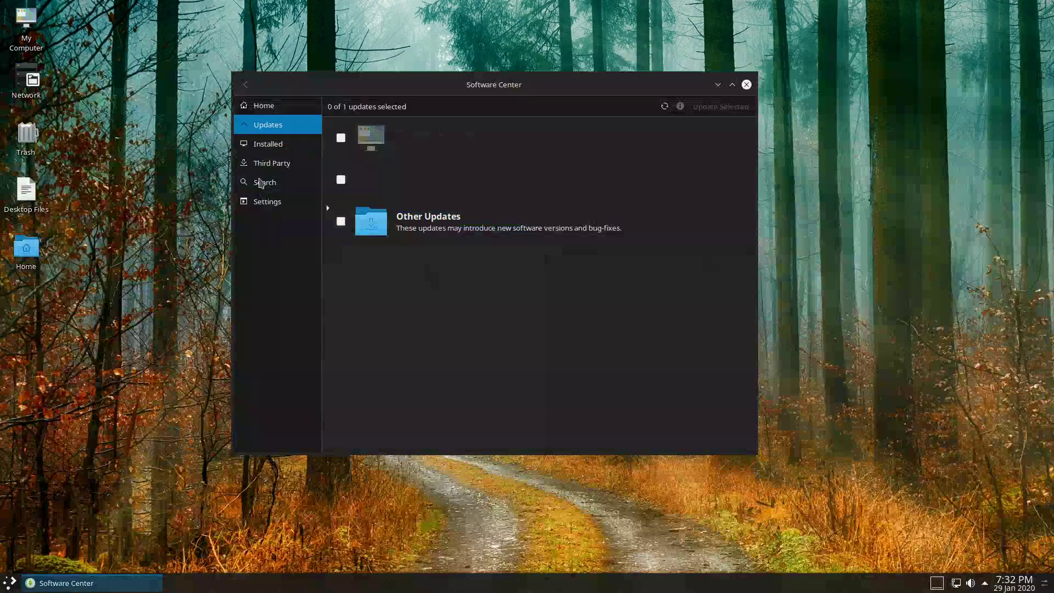
left_click(269, 149)
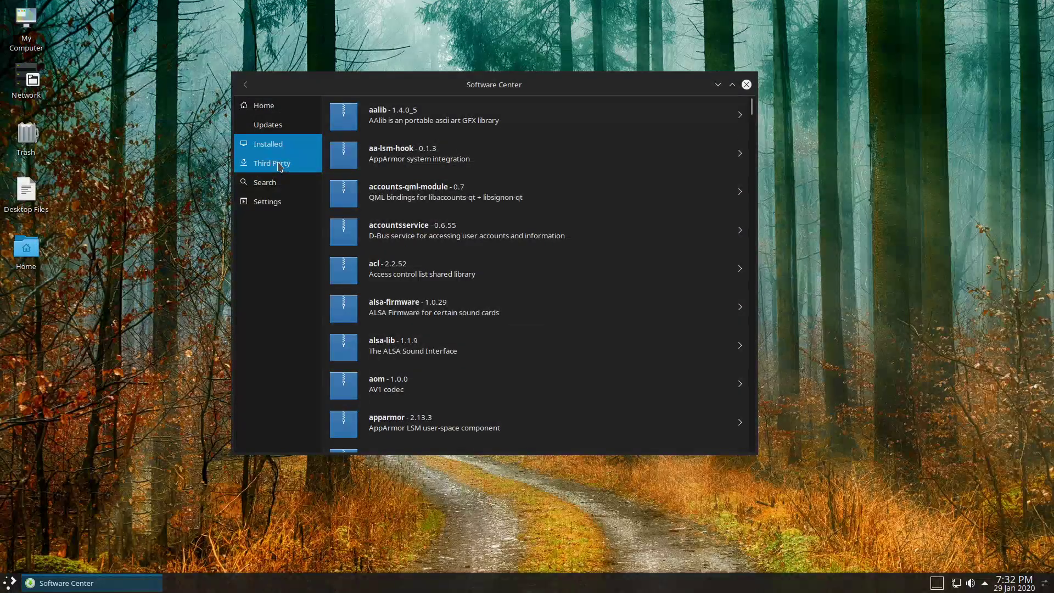
left_click(280, 165)
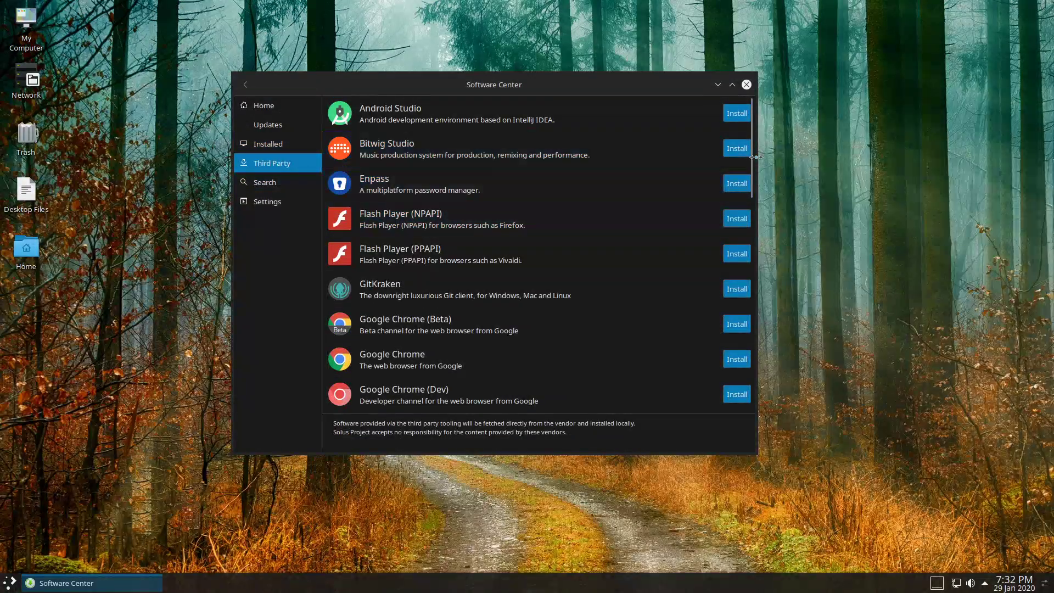
left_click_drag(754, 157, 726, 425)
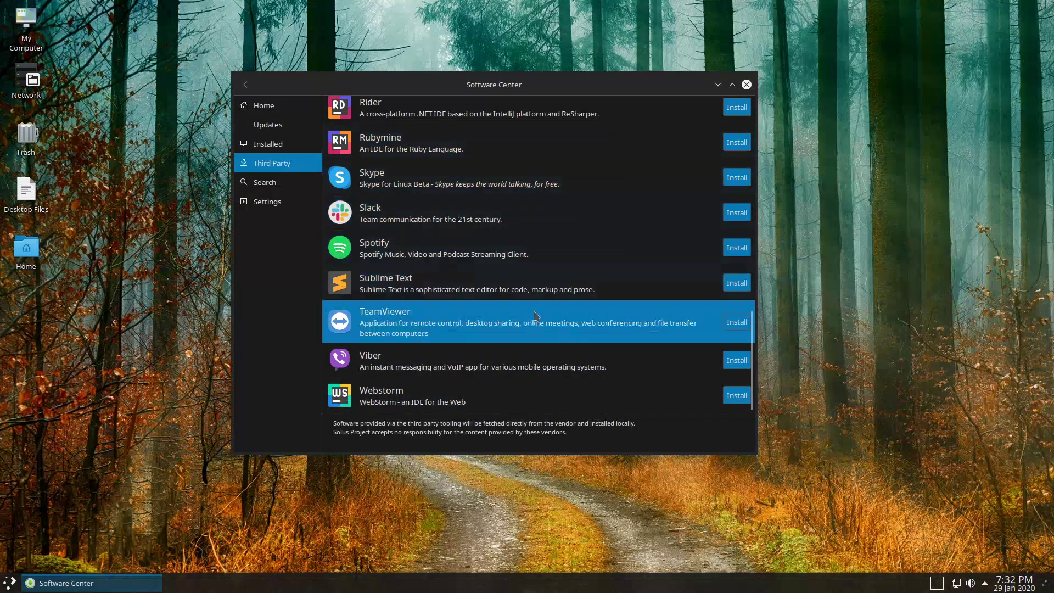
left_click(262, 183)
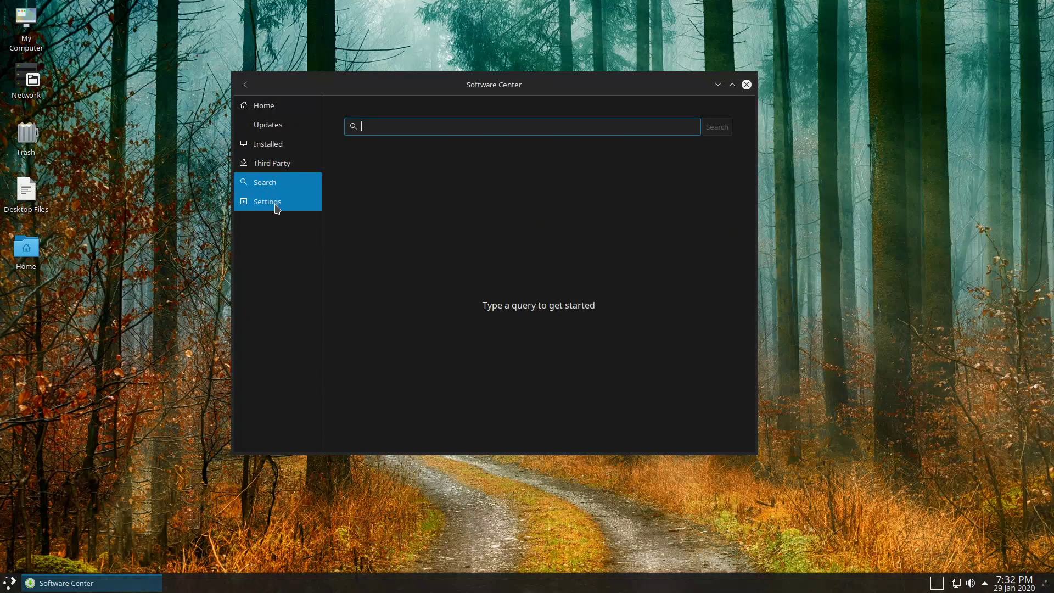
left_click(746, 84)
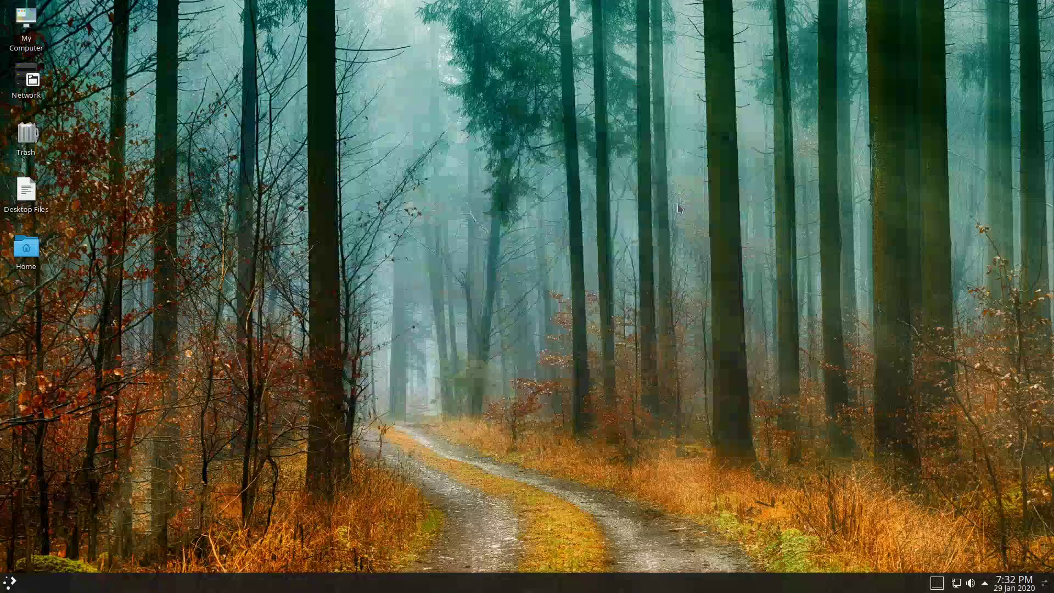